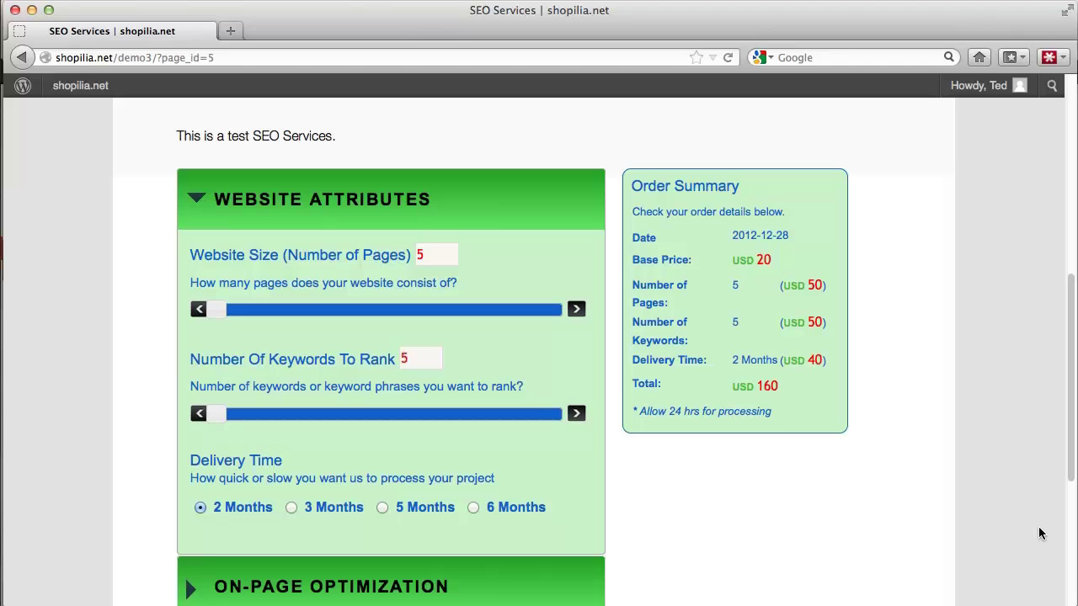
Set the website size to 20 pages and the number of keywords to rank to 10
scroll(1038, 533, down, 2)
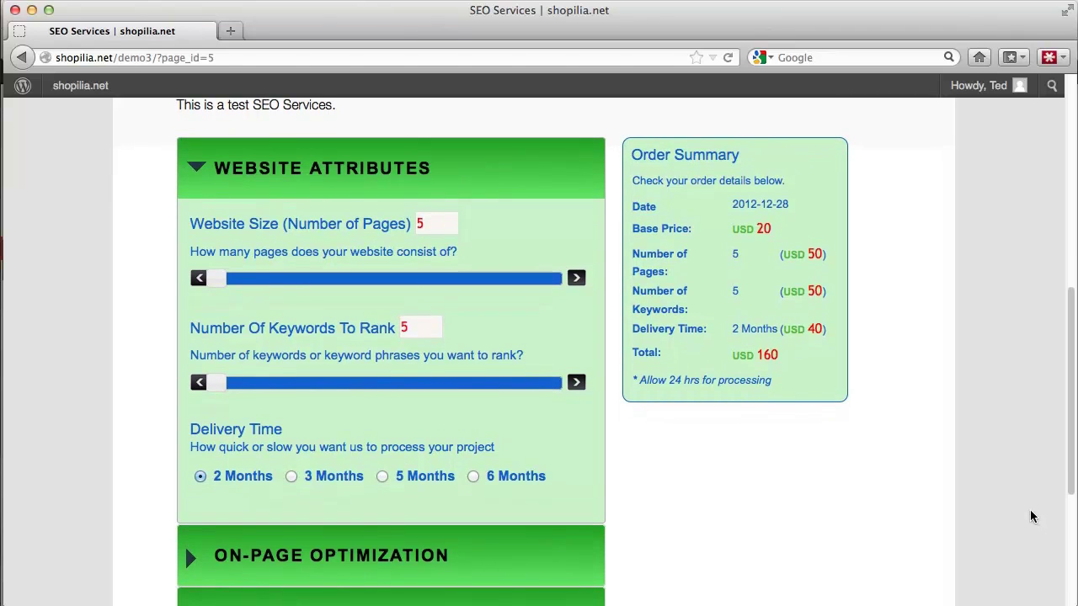
scroll(1013, 491, down, 1)
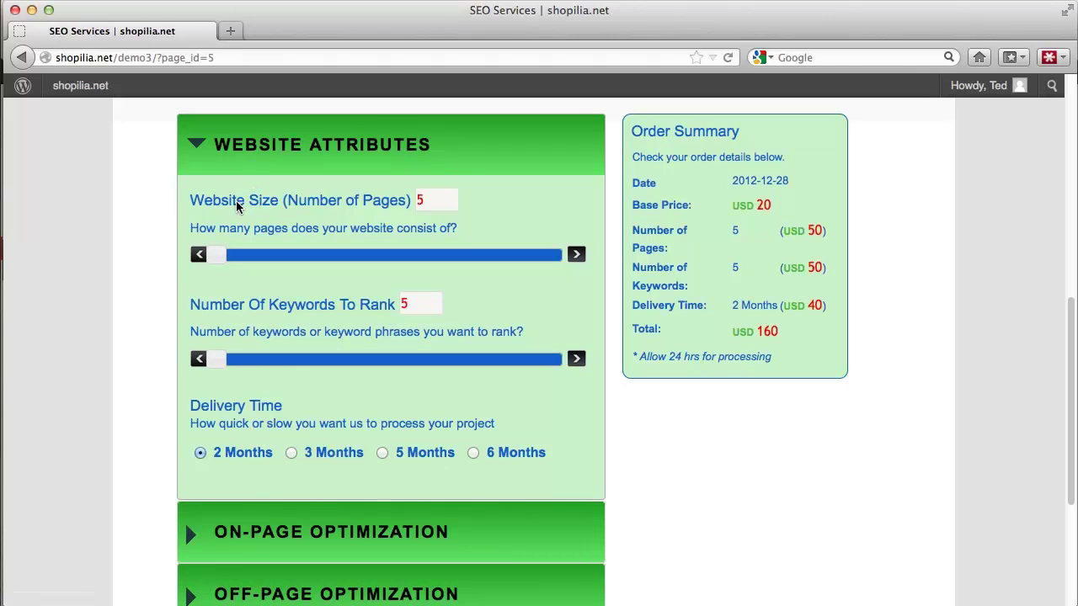
click(442, 199)
drag(221, 258, 270, 257)
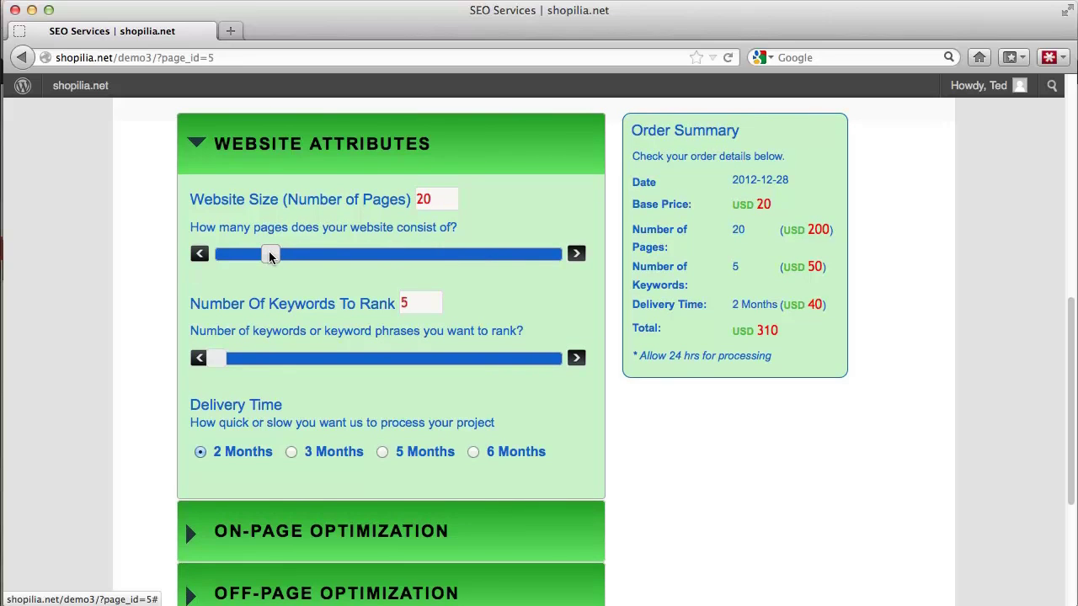
drag(269, 251, 285, 251)
drag(287, 256, 275, 256)
click(274, 256)
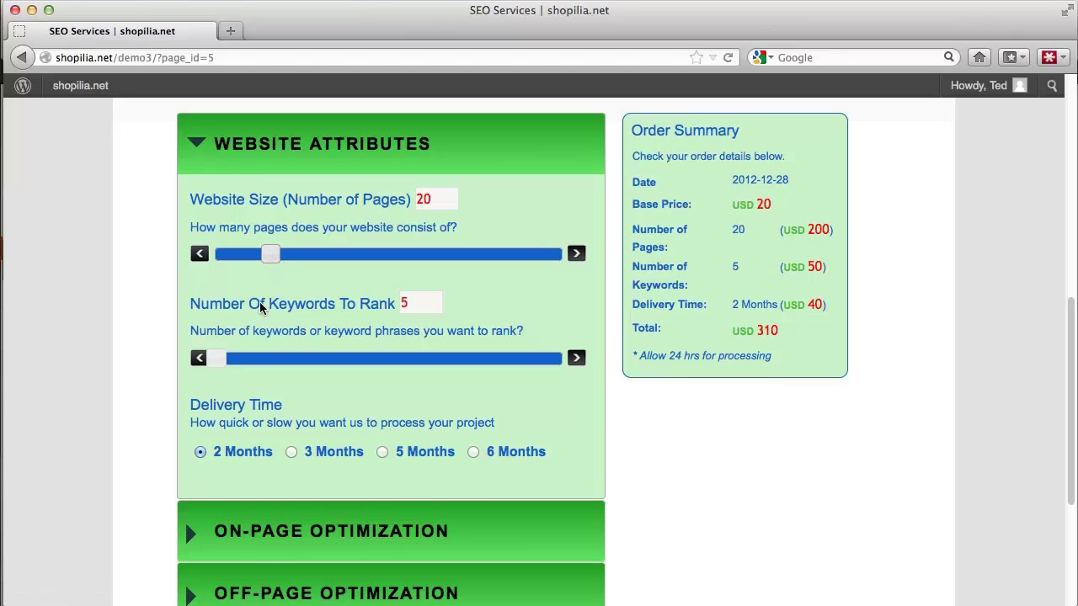
drag(220, 360, 285, 357)
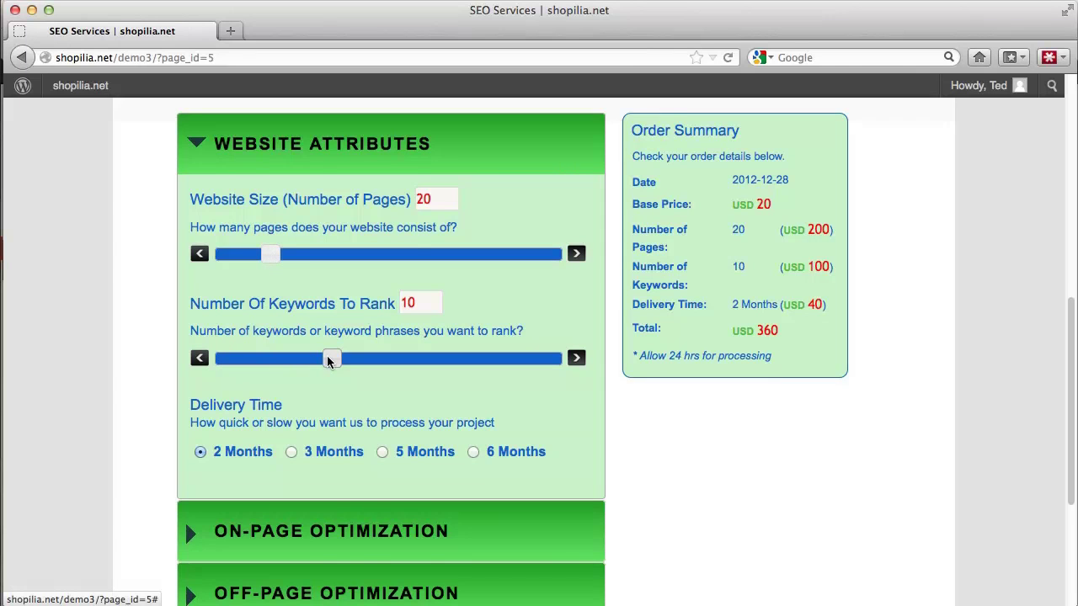
Try the 5 Months and 6 Months delivery times and return to 2 Months
scroll(312, 375, down, 2)
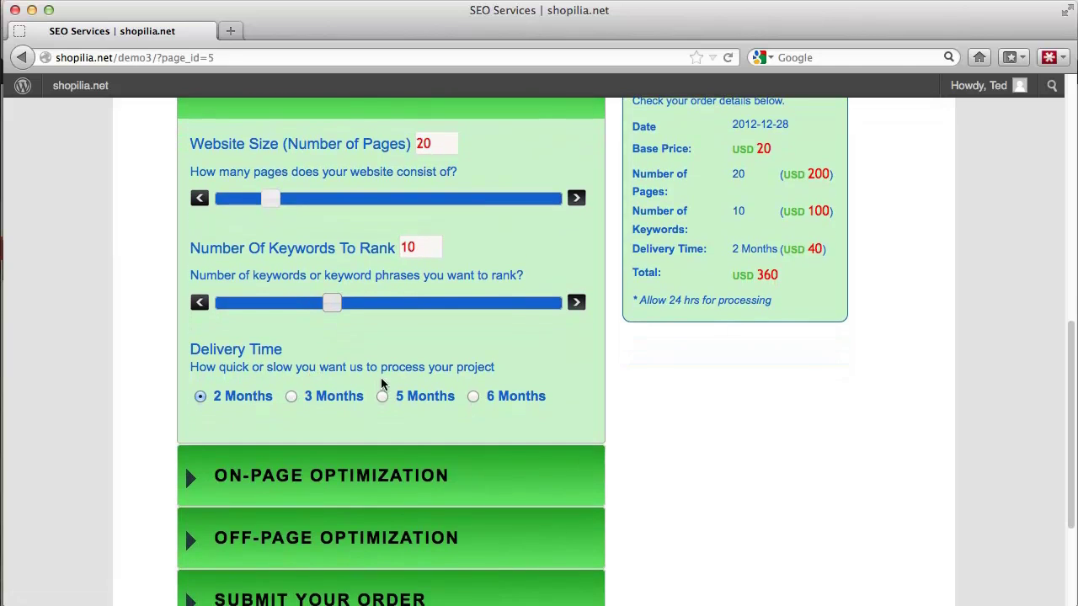
click(382, 396)
click(474, 397)
click(438, 396)
click(242, 395)
Choose Yes for Image Tags Optimization, Content Optimization and Google Analytics Integration in the On-Page Optimization section
scroll(180, 365, down, 1)
scroll(180, 372, down, 3)
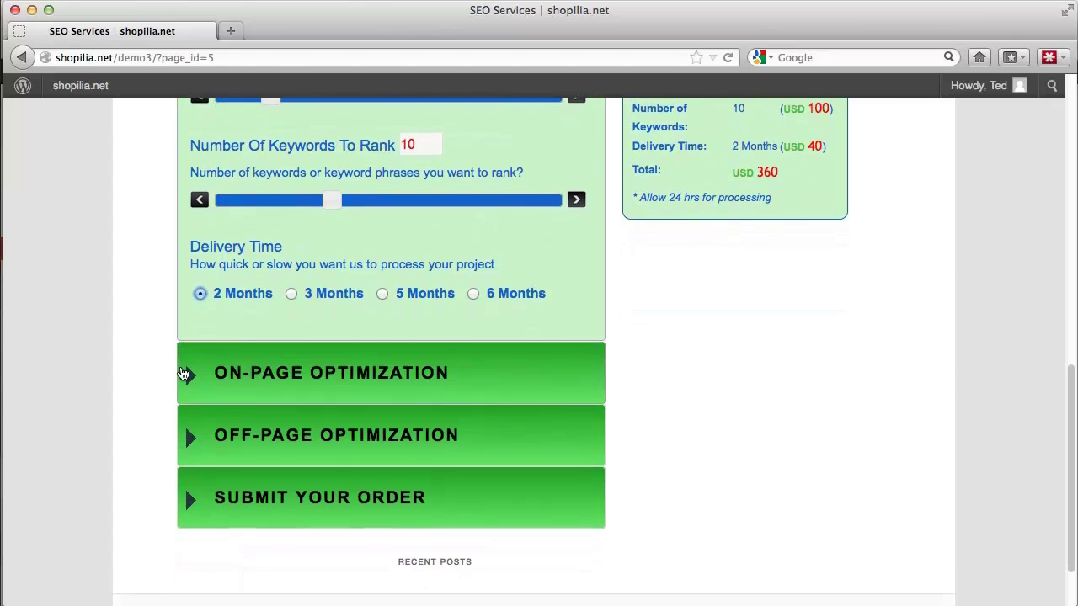
click(266, 374)
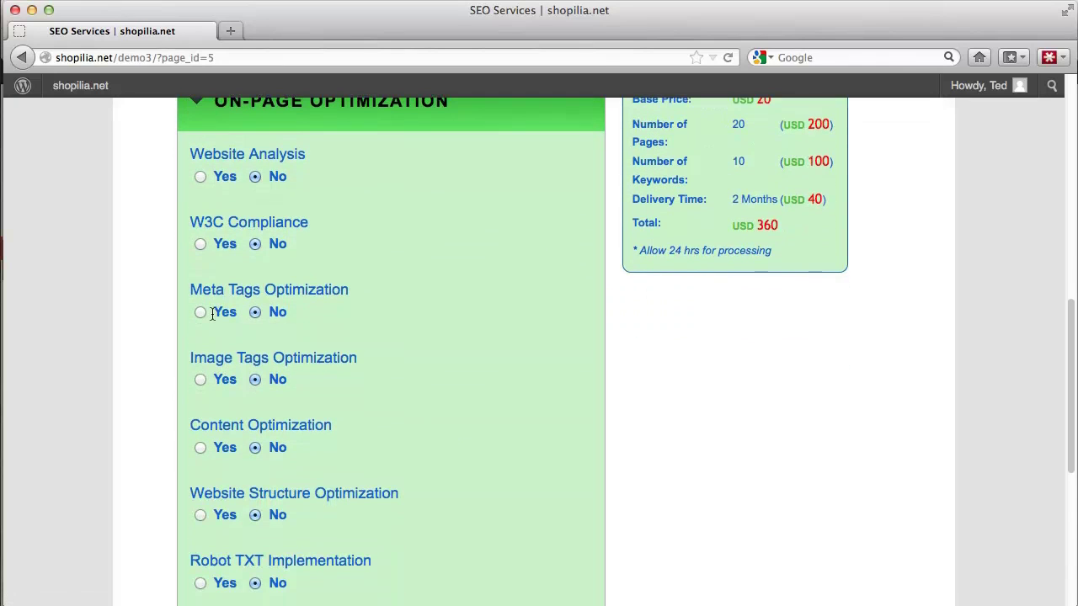
scroll(211, 379, up, 1)
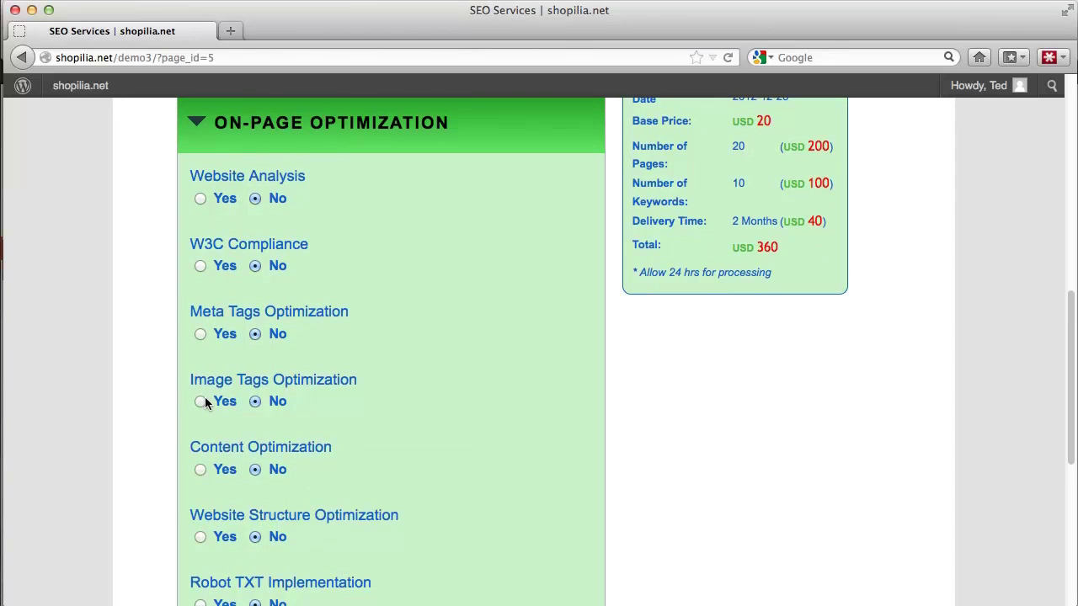
click(200, 401)
scroll(206, 392, down, 1)
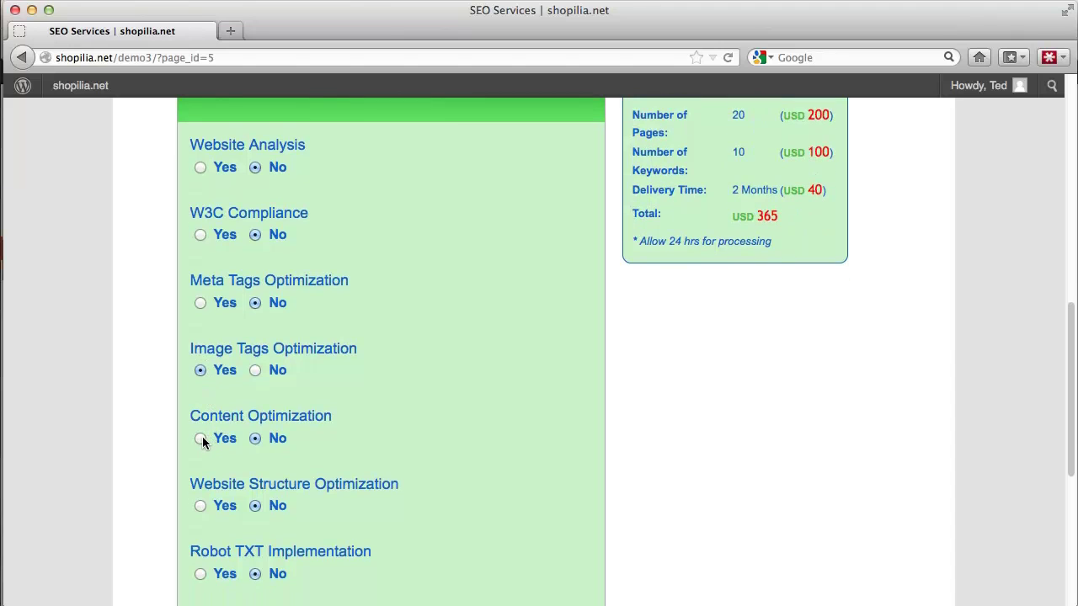
click(200, 439)
scroll(193, 411, down, 2)
scroll(193, 414, down, 4)
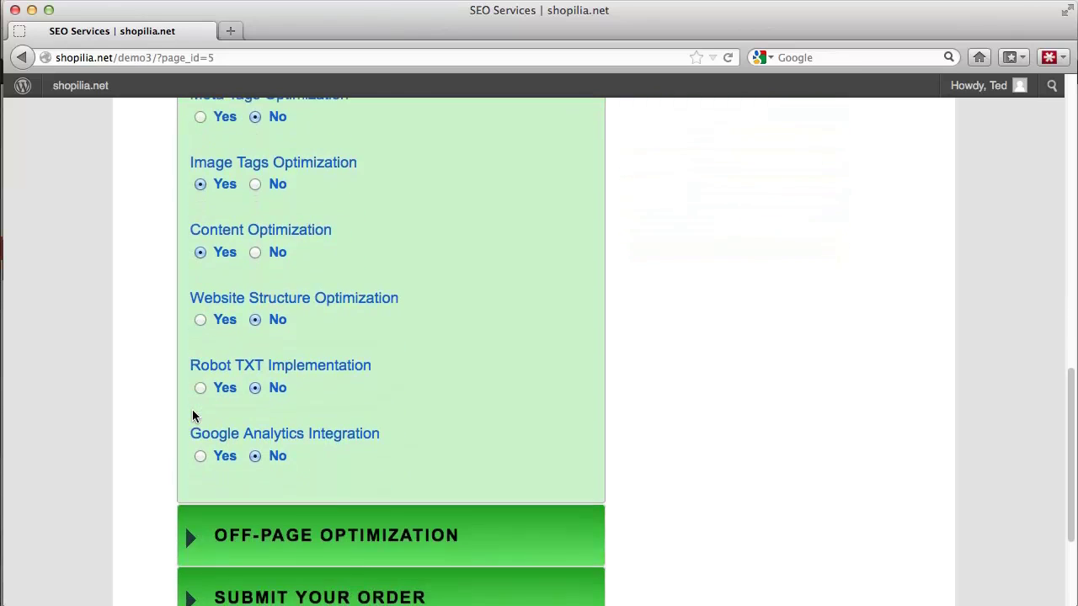
click(199, 456)
scroll(197, 462, up, 6)
scroll(197, 461, down, 6)
scroll(197, 462, up, 3)
scroll(197, 458, up, 5)
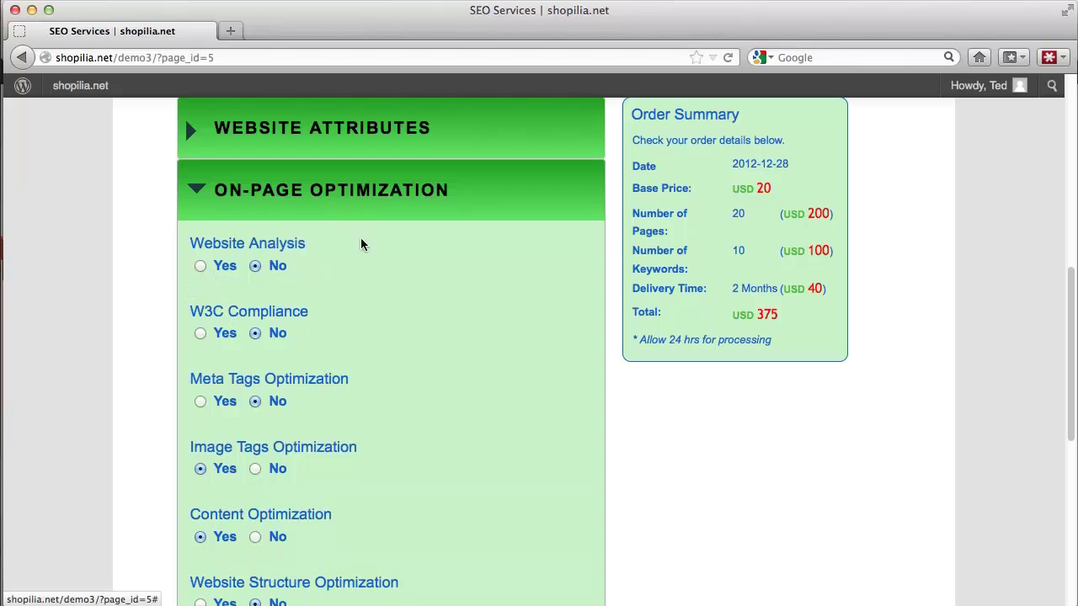
Choose Yes for Competitor Analysis, Inbound Link Building (One Way) and Blog Commenting in Off-Page Optimization, keeping search engine submission at No
scroll(360, 257, down, 5)
scroll(362, 257, down, 4)
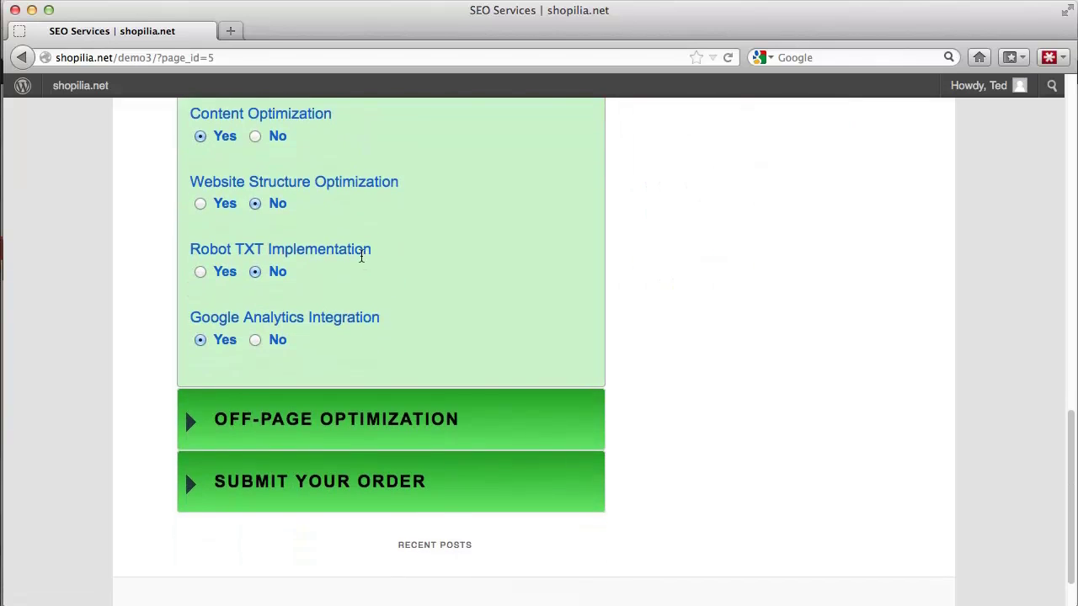
click(420, 426)
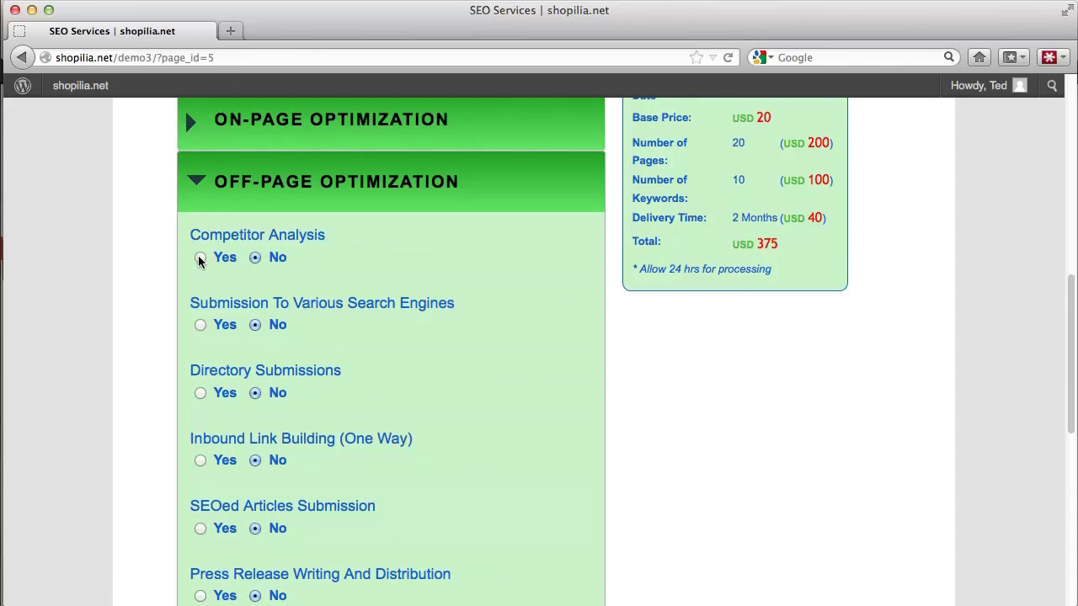
click(199, 257)
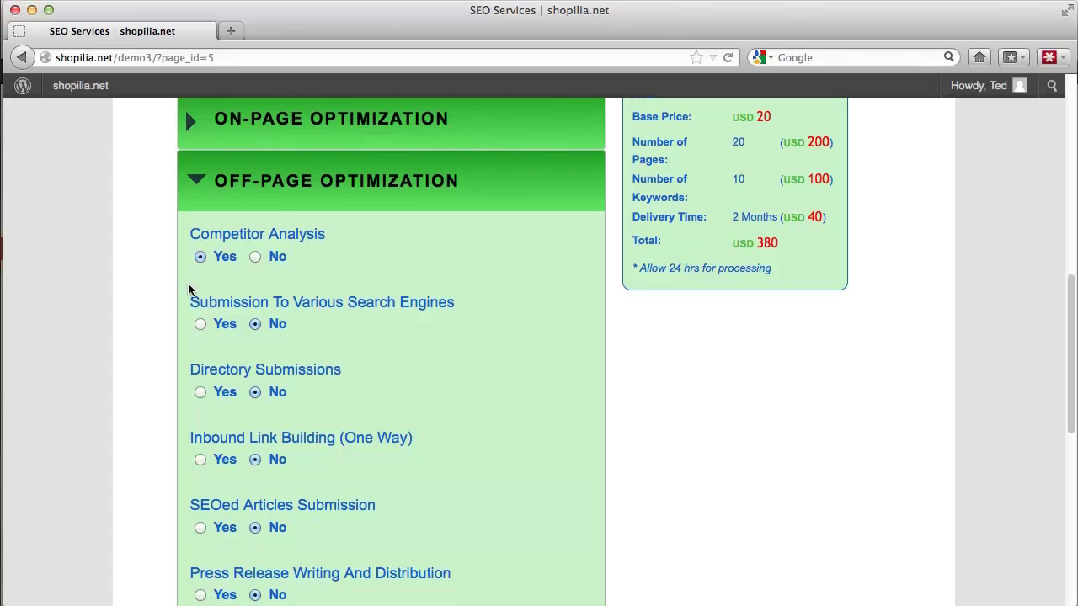
scroll(186, 292, down, 3)
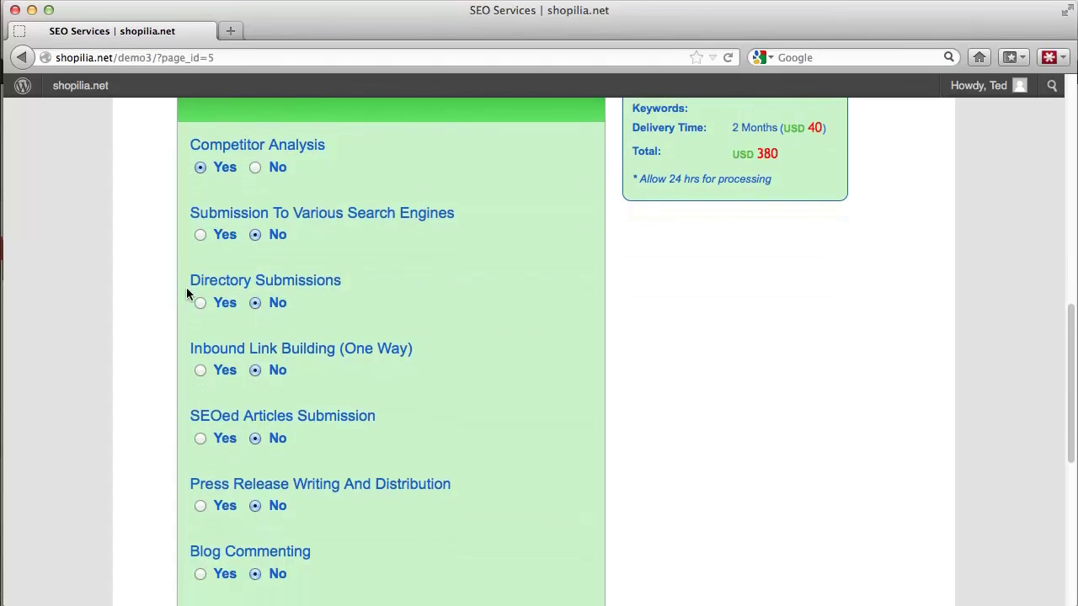
click(200, 371)
scroll(197, 370, down, 4)
click(201, 463)
scroll(247, 459, up, 5)
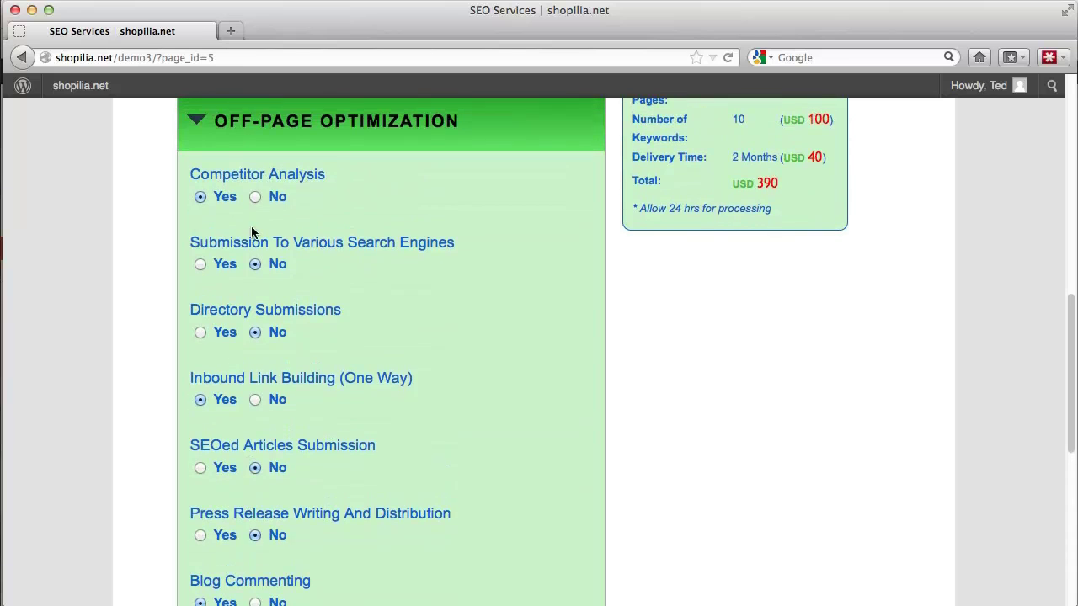
click(201, 263)
click(255, 264)
Expand the Submit Your Order section to reach the quotation and payment choices
scroll(254, 266, down, 15)
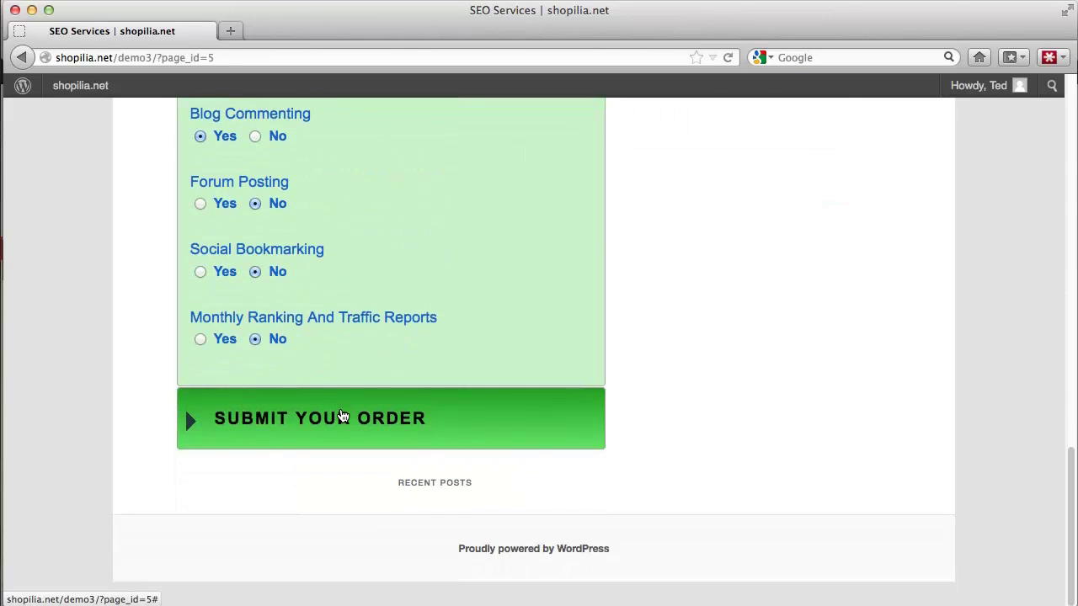
click(343, 415)
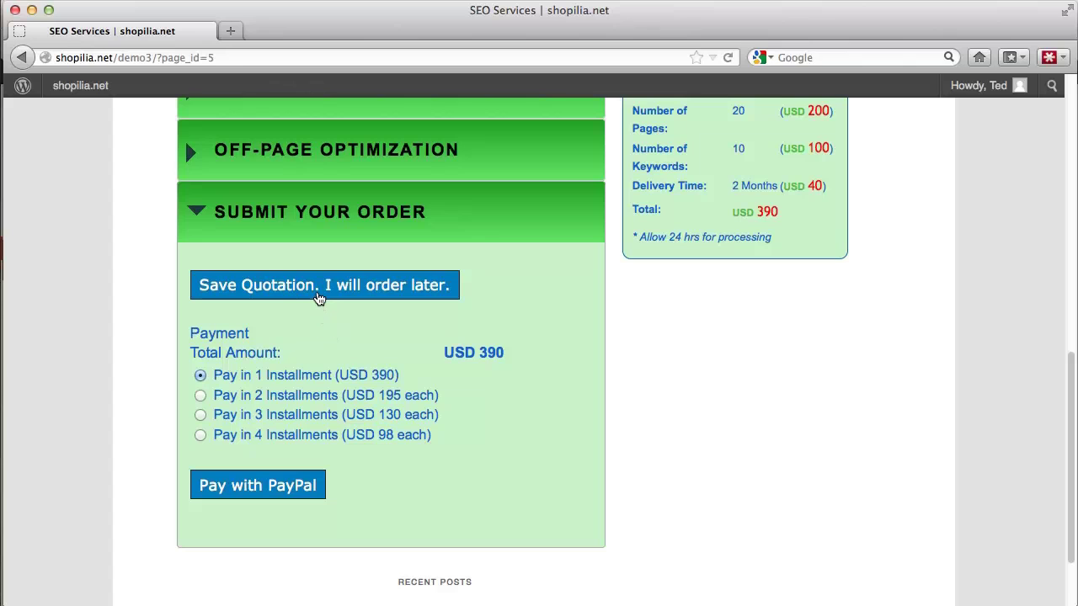
scroll(320, 299, up, 2)
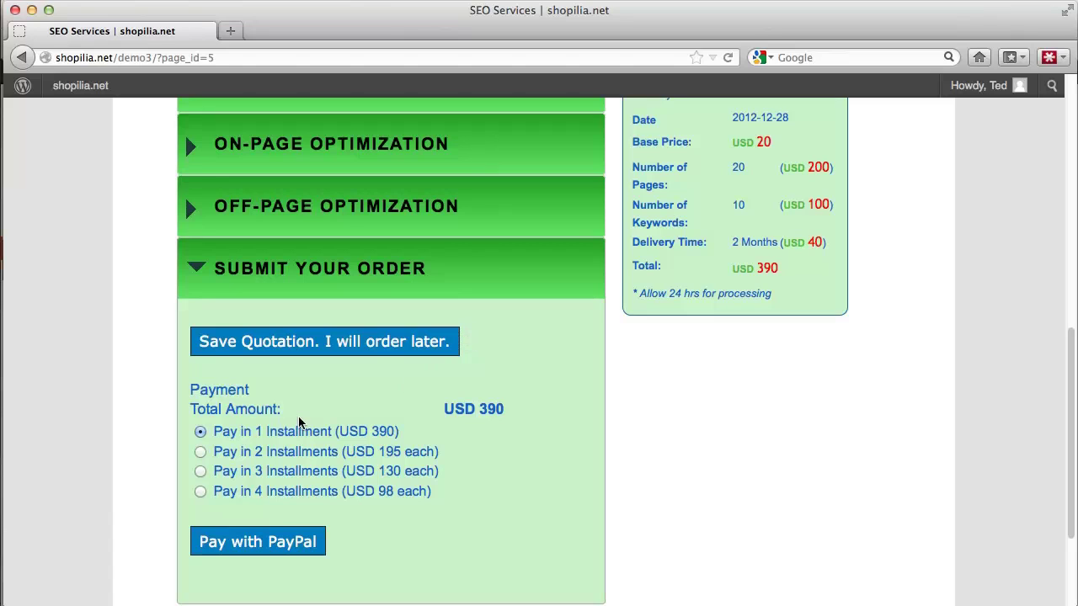
Try paying in 2, 3 and 4 installments and return to payment in 1 installment
click(242, 453)
click(243, 469)
click(242, 493)
click(245, 470)
click(250, 453)
click(251, 433)
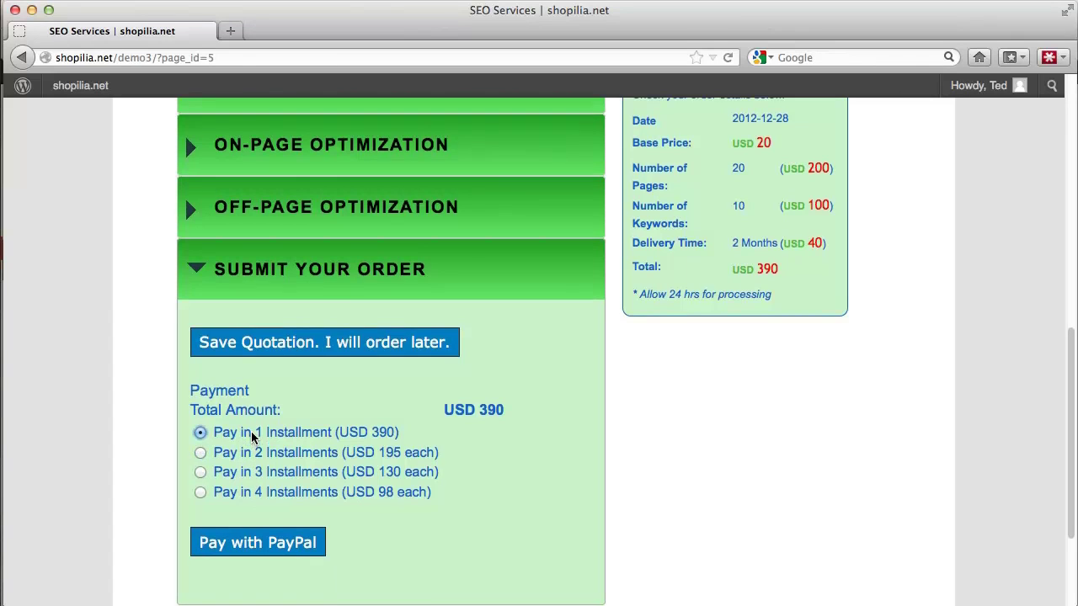
Save the configured SEO Services order as a quotation instead of paying for it
scroll(250, 541, down, 1)
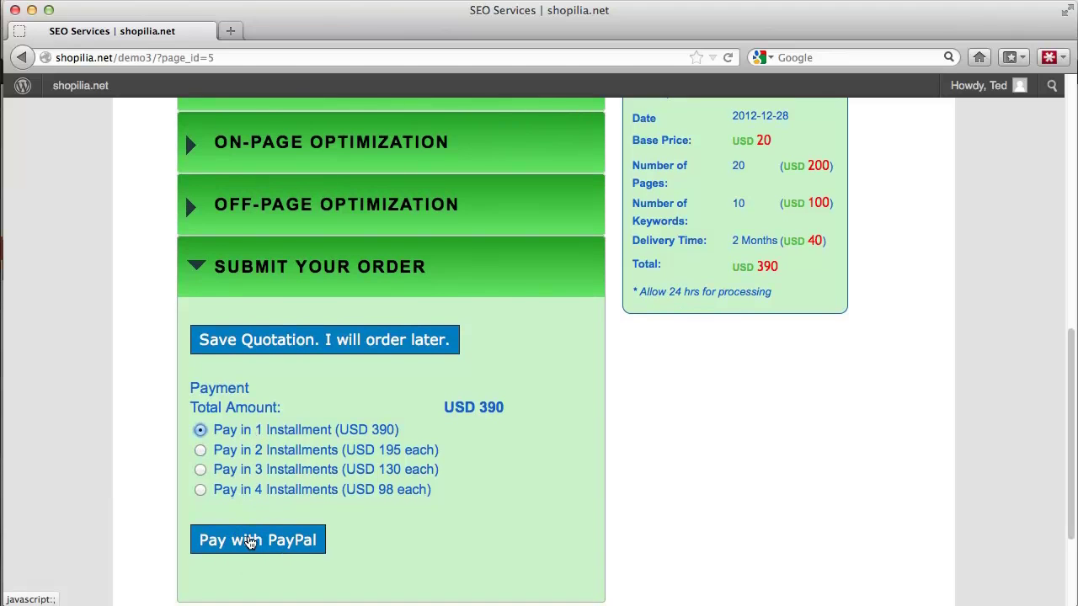
scroll(336, 537, down, 1)
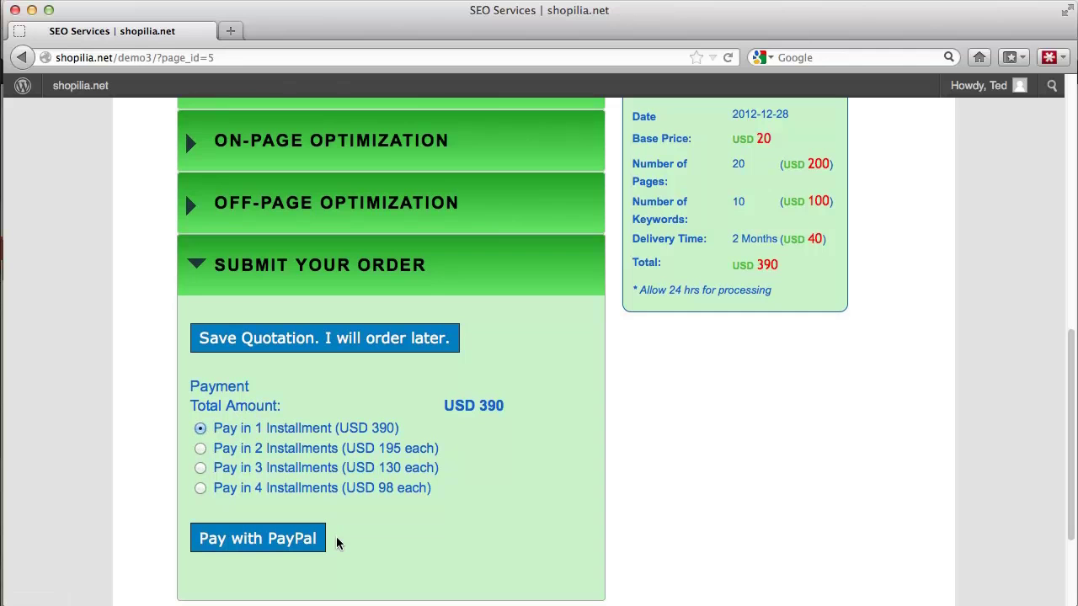
scroll(336, 536, down, 2)
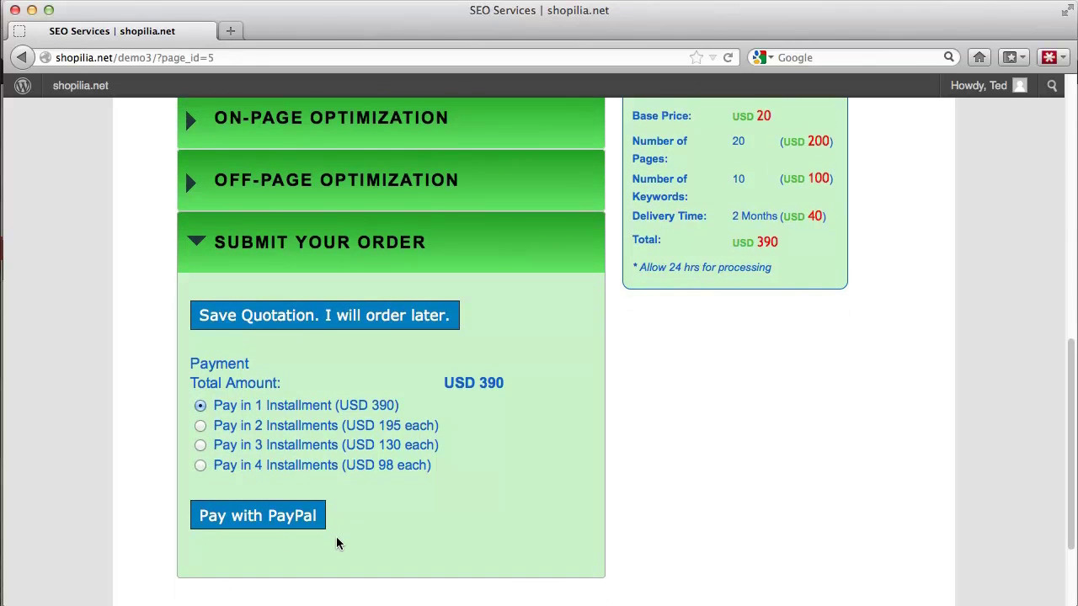
scroll(534, 530, up, 10)
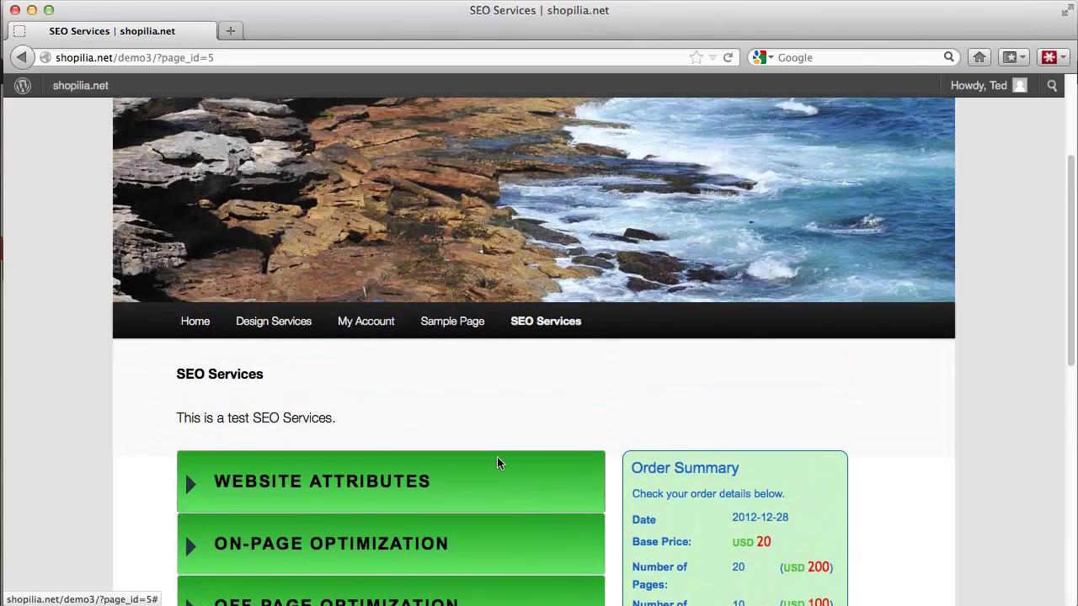
scroll(169, 421, down, 10)
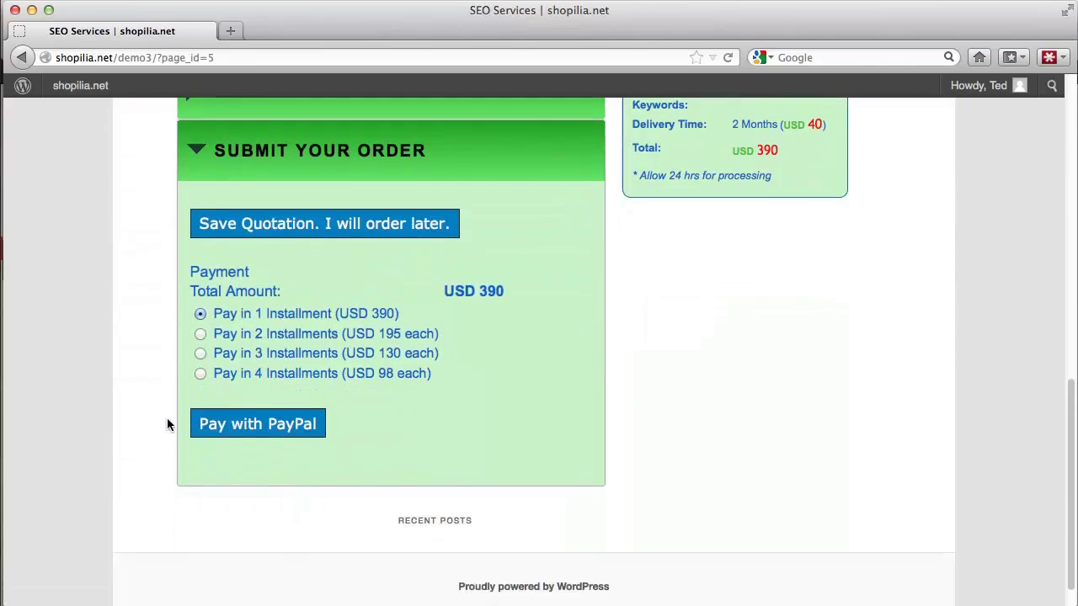
scroll(167, 417, up, 4)
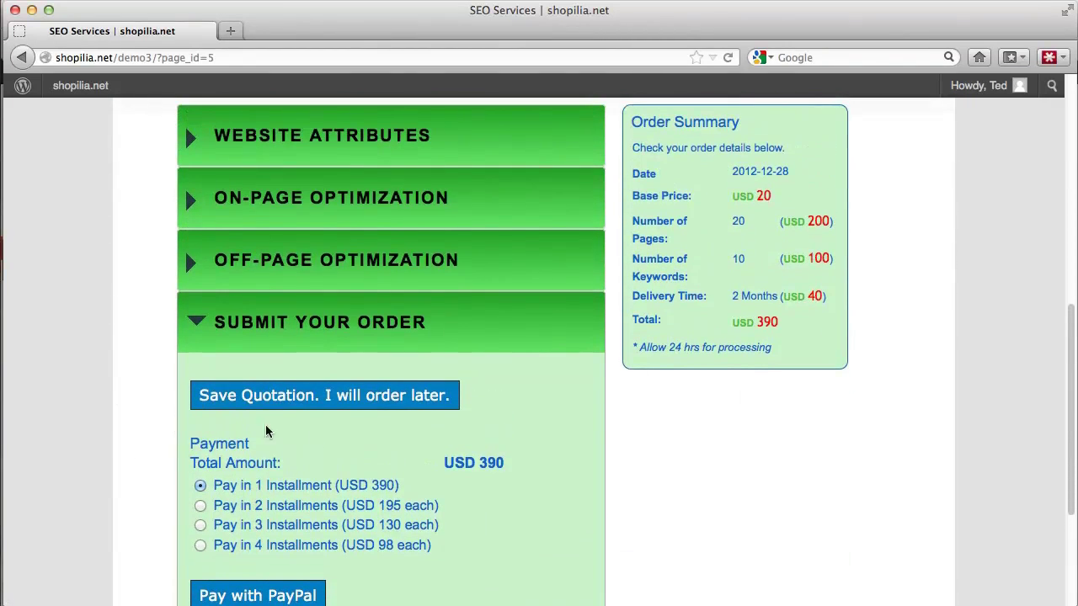
click(340, 404)
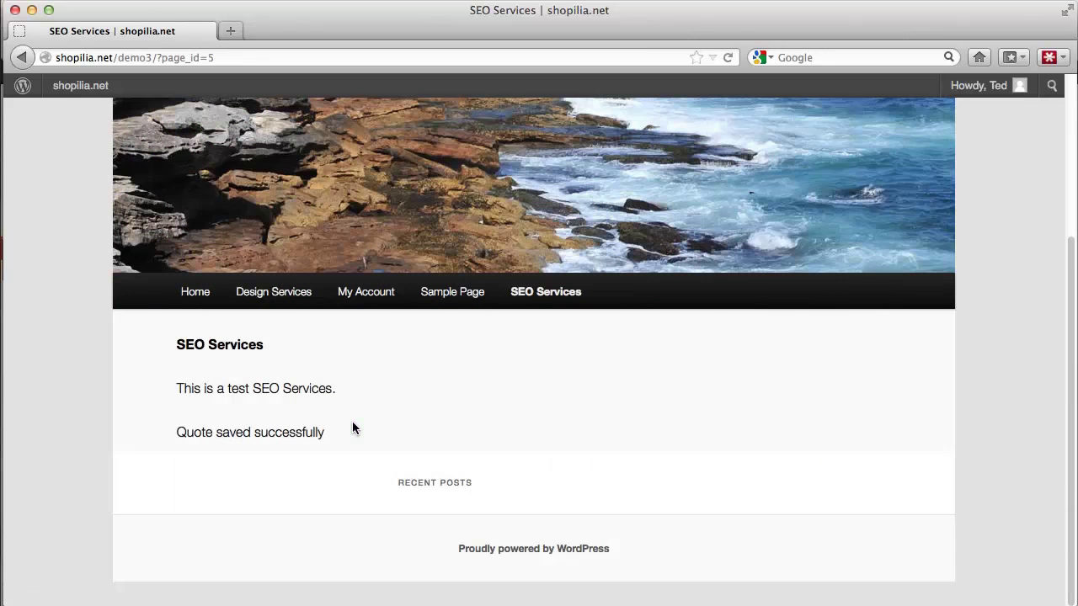
Open My Account and review the saved quotations on the dashboard
click(369, 295)
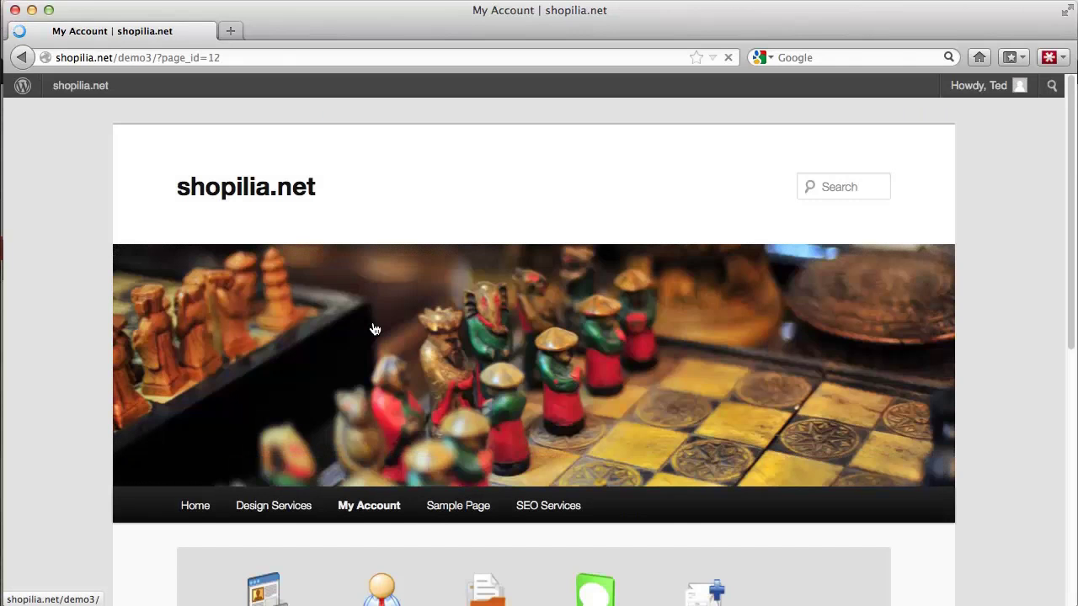
scroll(374, 327, down, 5)
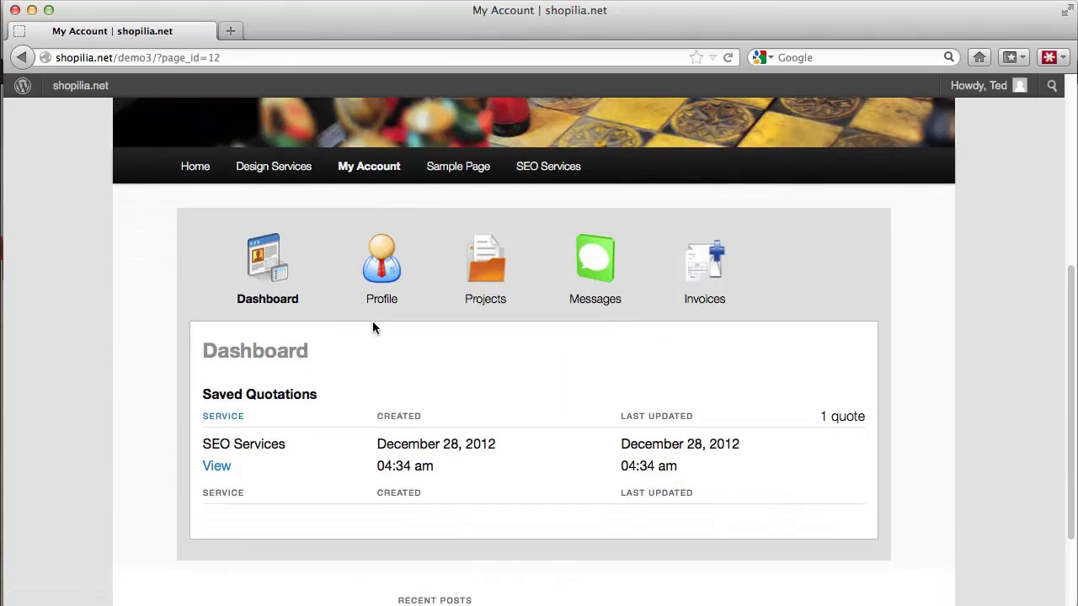
scroll(373, 326, down, 1)
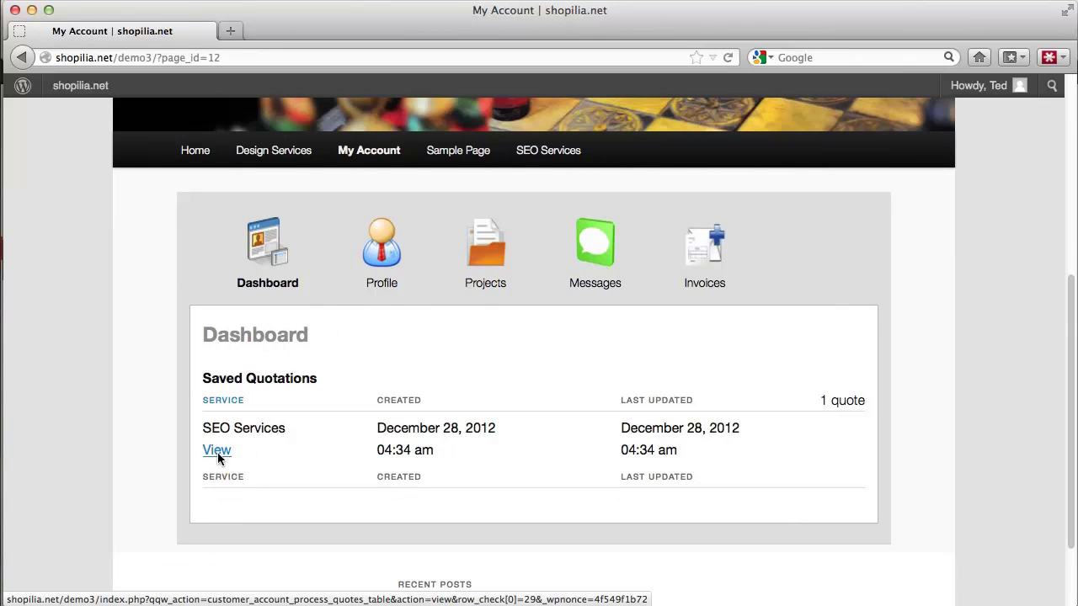
Open the customer profile and look through its contact, address, notes and password fields
click(380, 260)
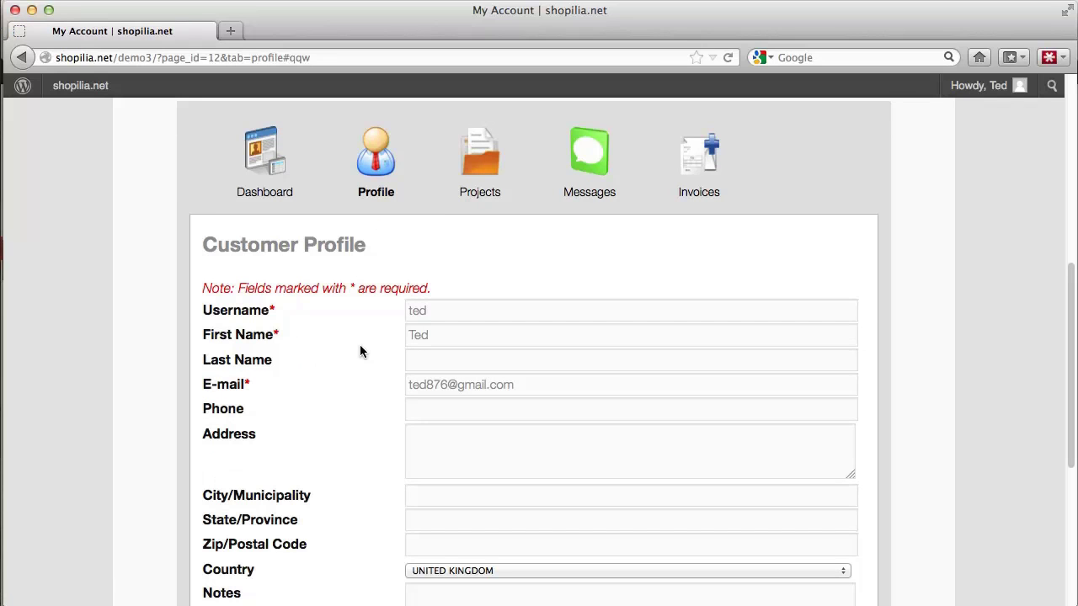
scroll(257, 351, down, 1)
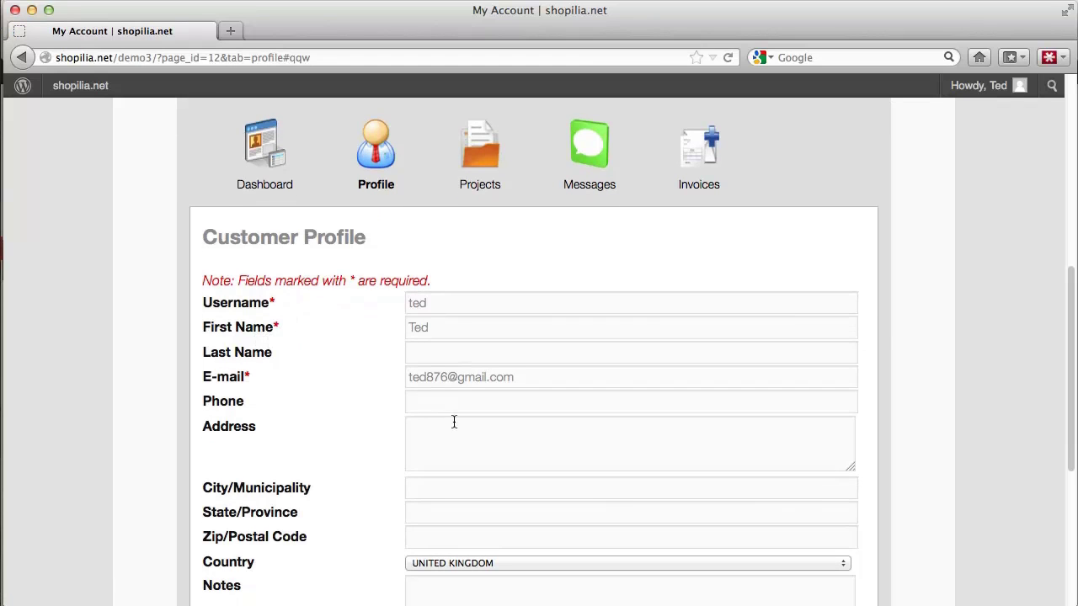
scroll(279, 389, down, 2)
scroll(279, 384, down, 5)
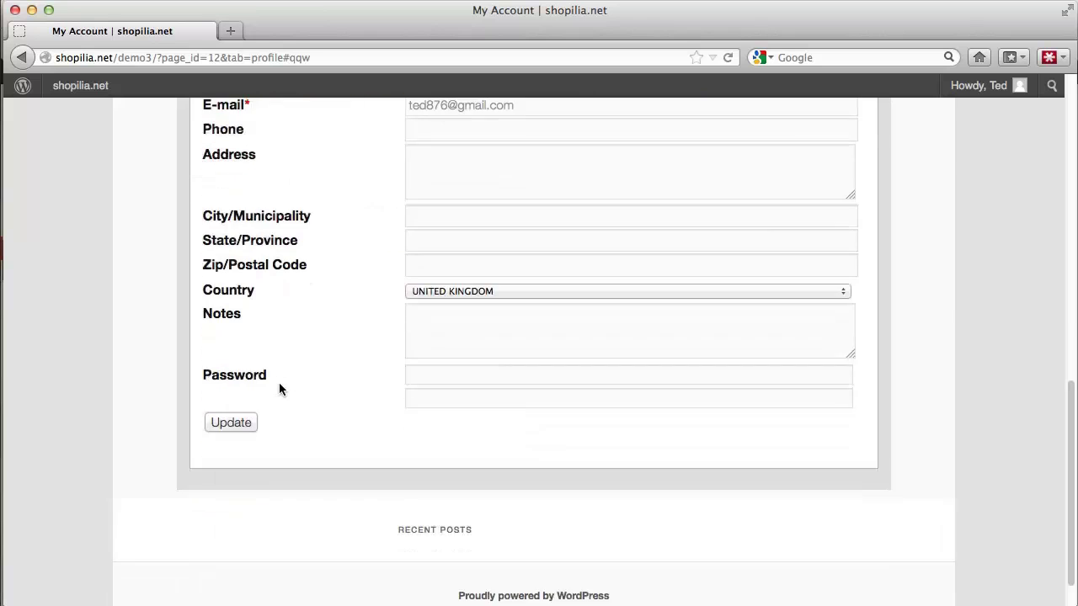
scroll(279, 384, up, 7)
Review the customer's projects list, and look through all the entries on the account's messages page
click(484, 282)
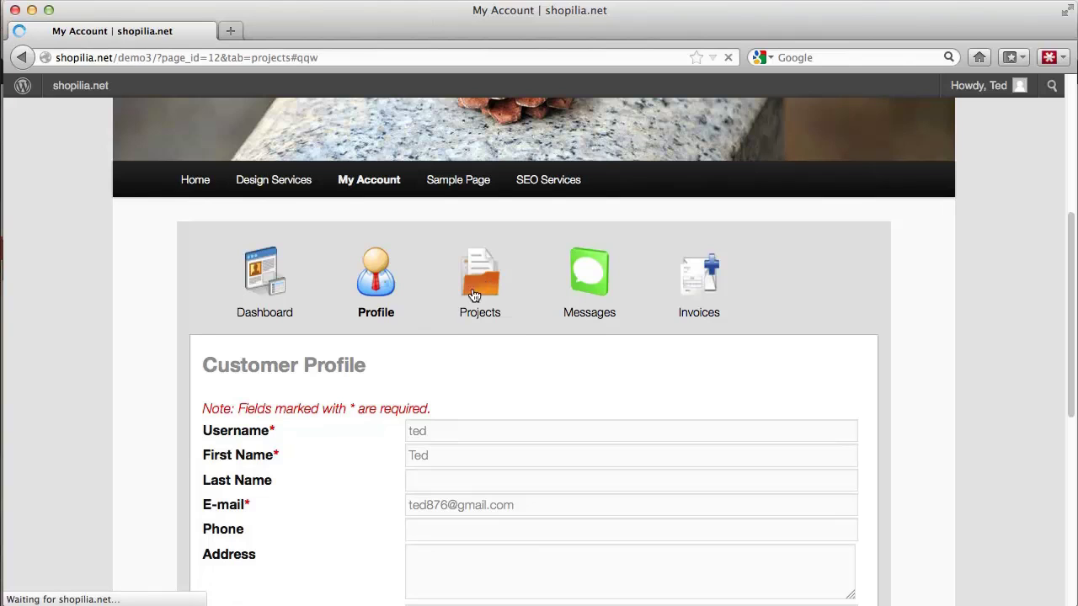
scroll(448, 324, up, 2)
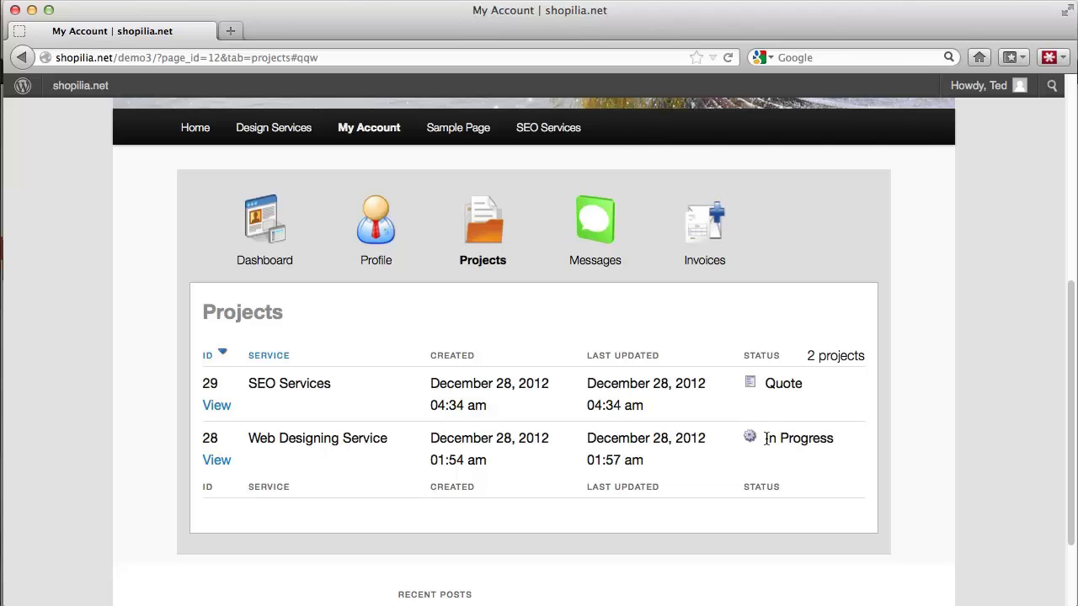
click(601, 237)
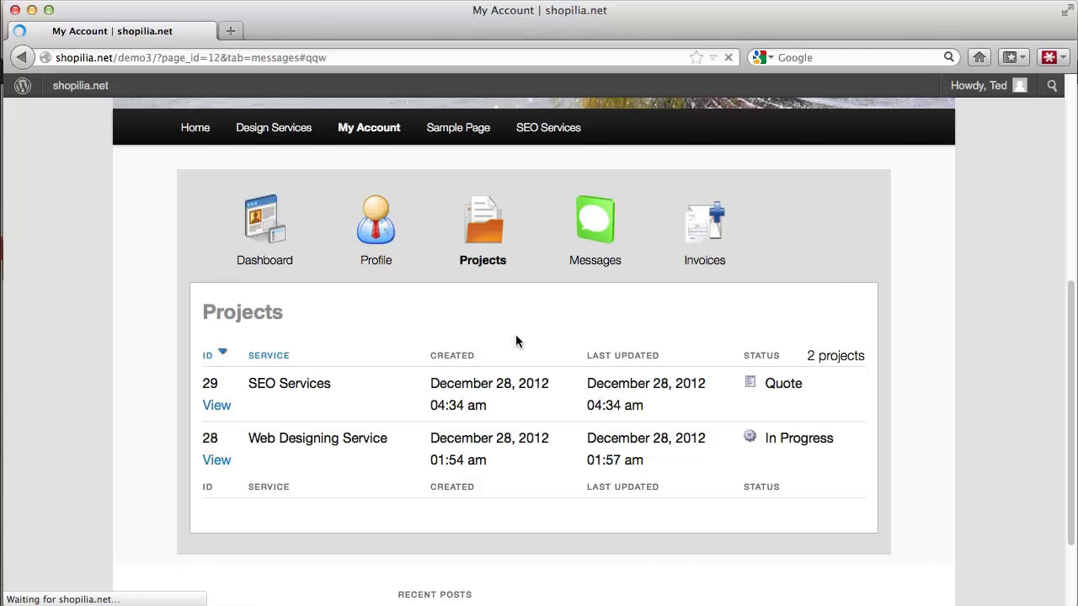
scroll(515, 335, down, 2)
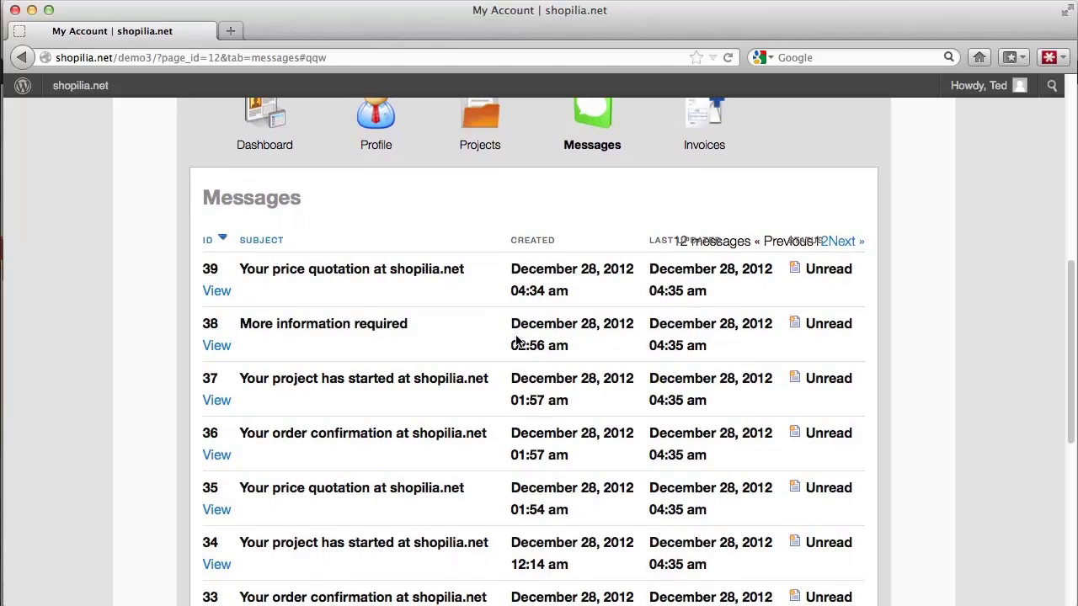
scroll(517, 340, down, 8)
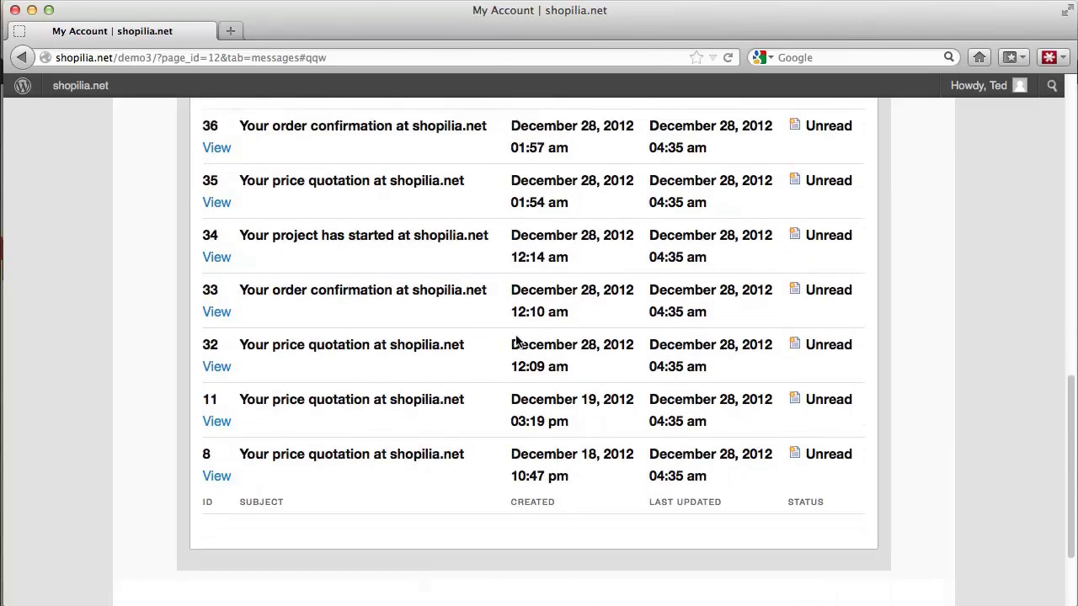
scroll(517, 340, up, 1)
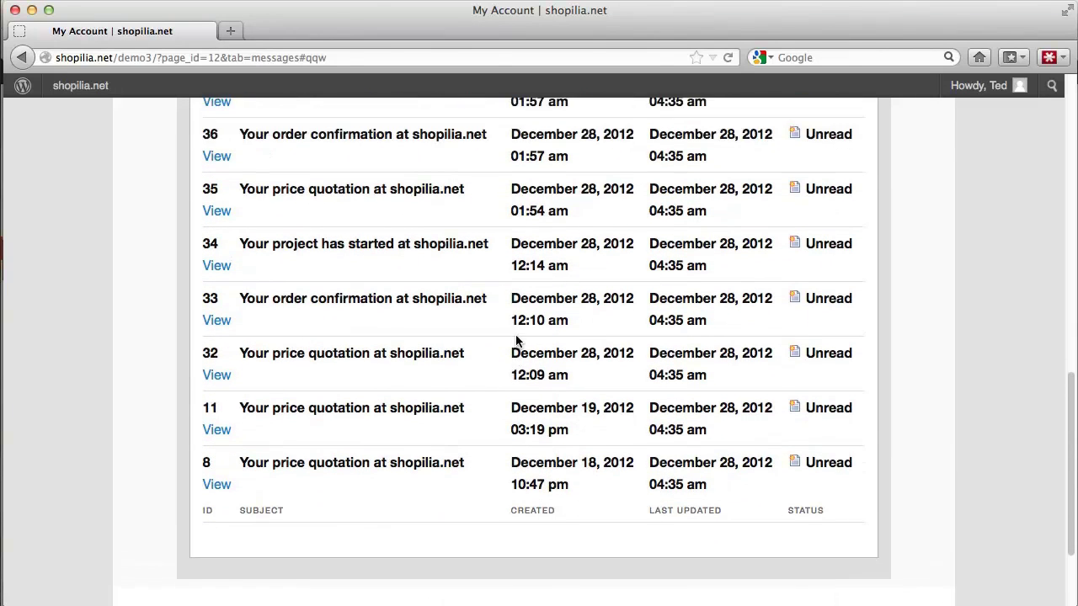
scroll(517, 340, up, 8)
scroll(520, 330, up, 3)
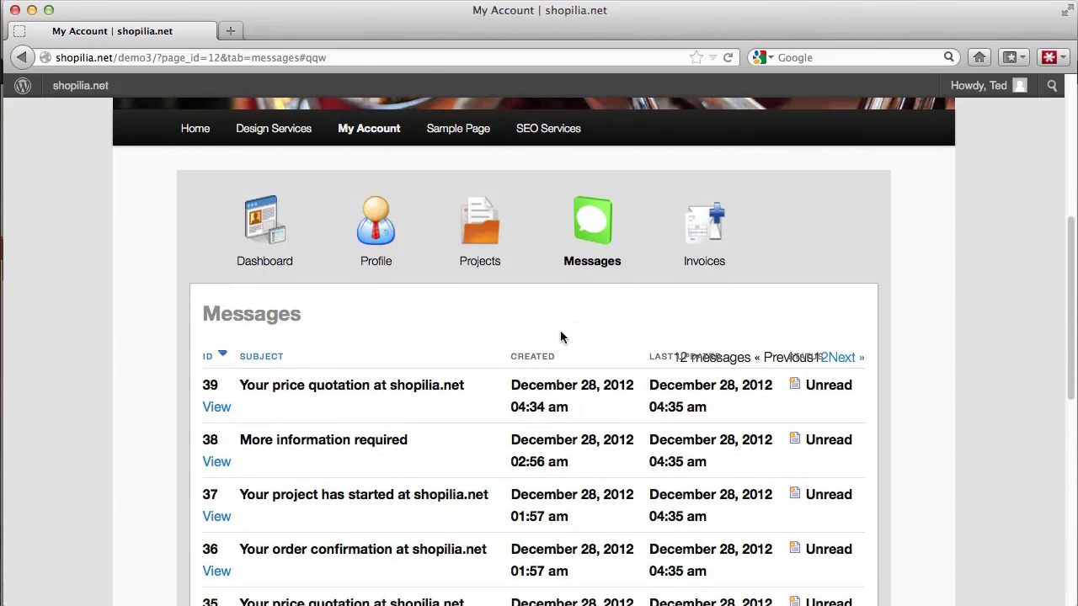
Open the customer's invoices page and review the listed Web Designing Service invoices
click(713, 251)
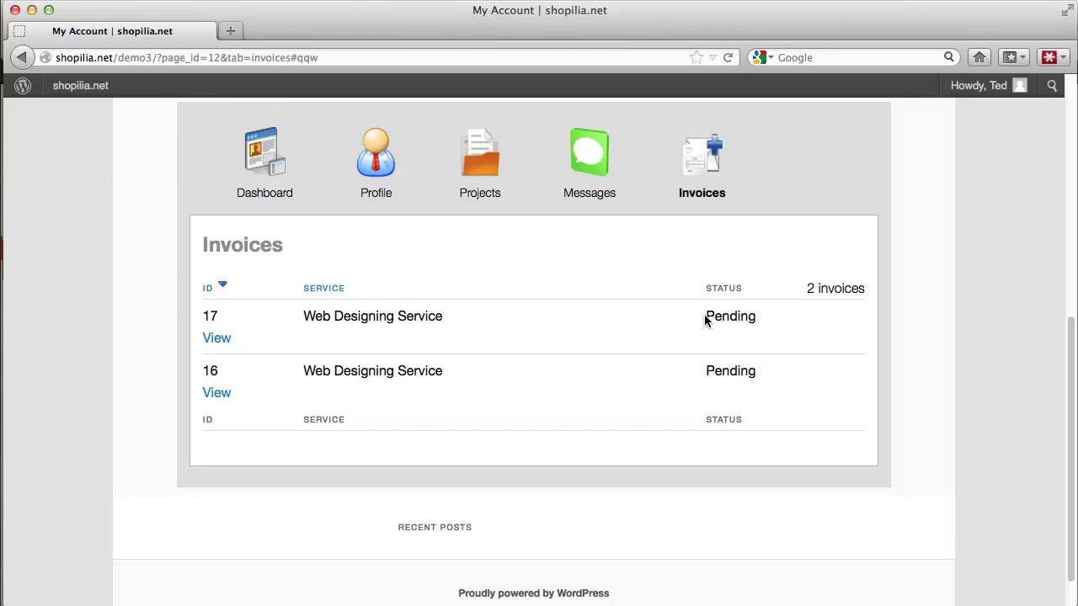
scroll(546, 381, up, 3)
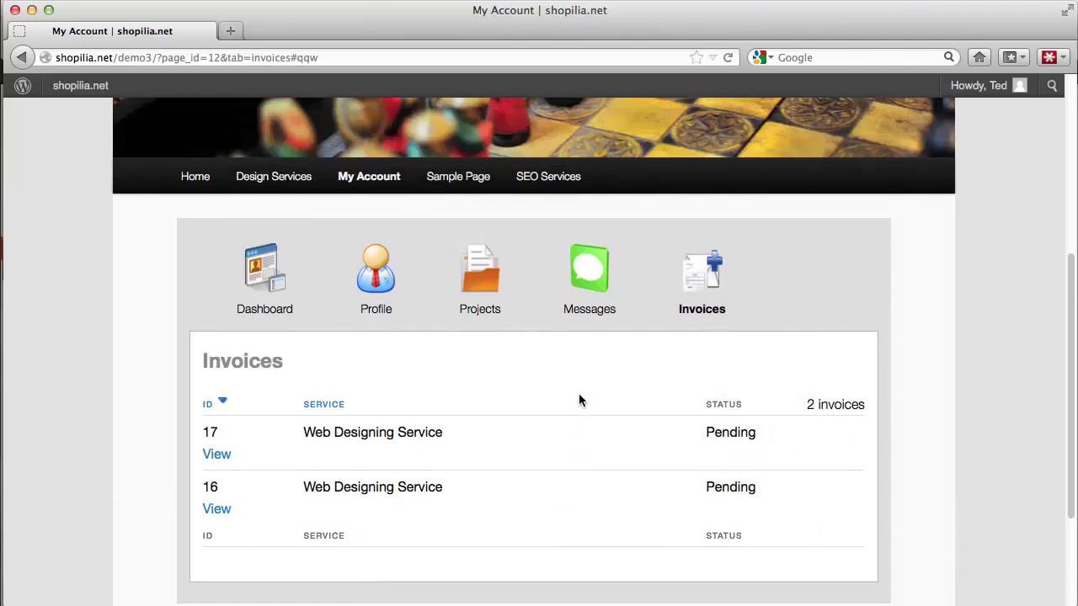
scroll(578, 395, up, 4)
scroll(579, 395, down, 4)
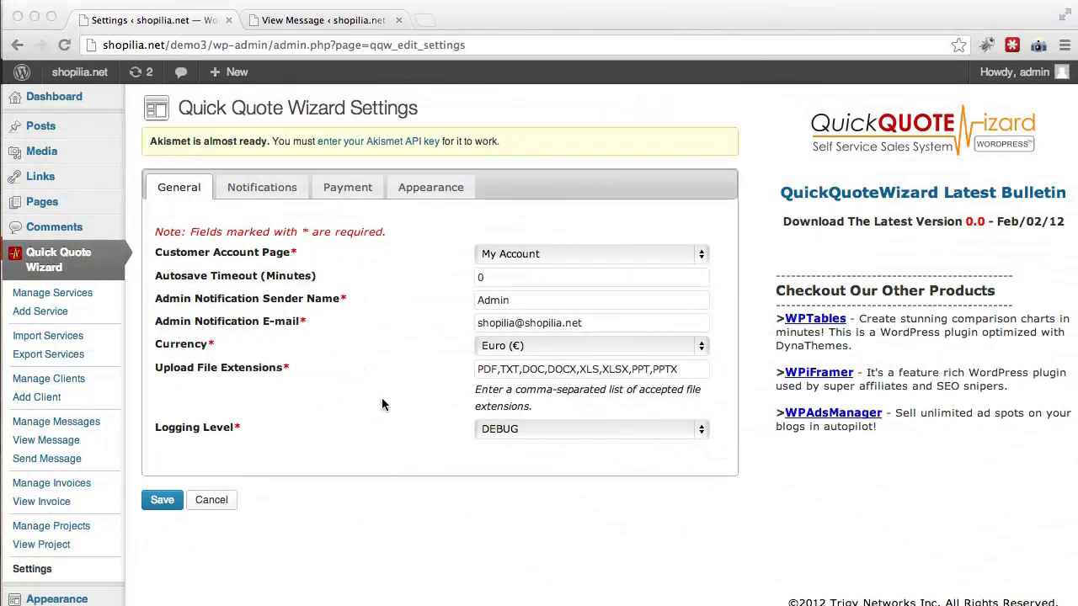
Switch to the WordPress admin in Chrome and review the plugin's general settings, checking the pages available as Customer Account Page
click(381, 398)
scroll(381, 397, down, 1)
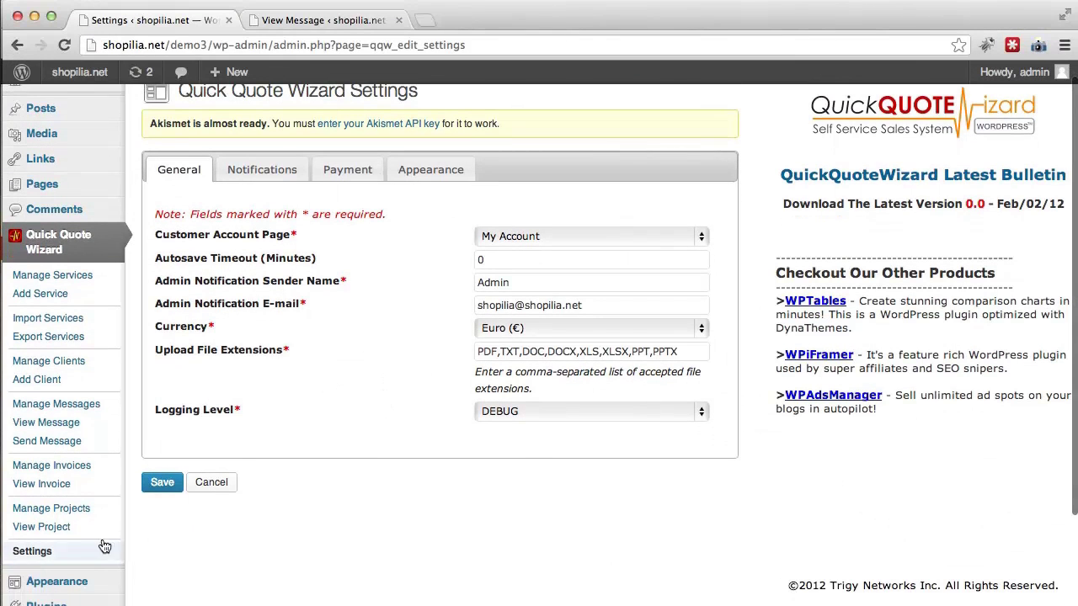
scroll(336, 524, up, 1)
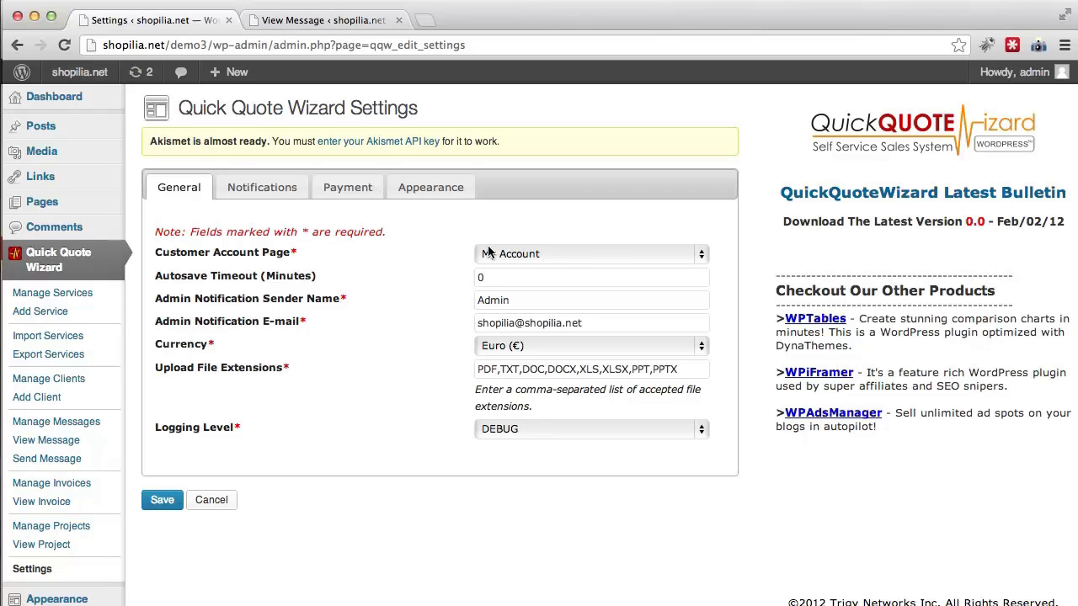
click(543, 252)
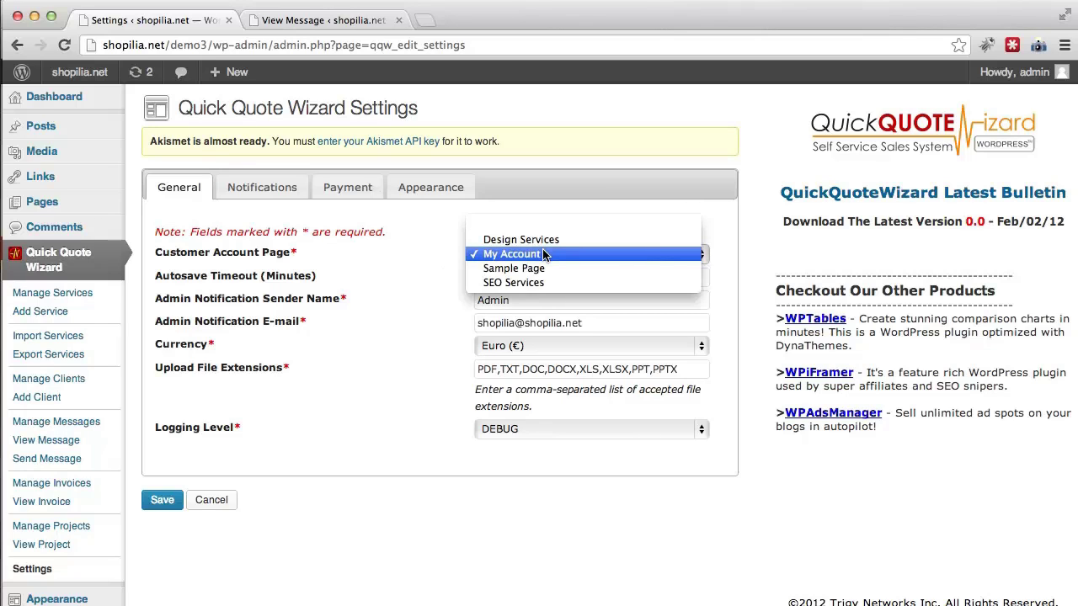
click(543, 254)
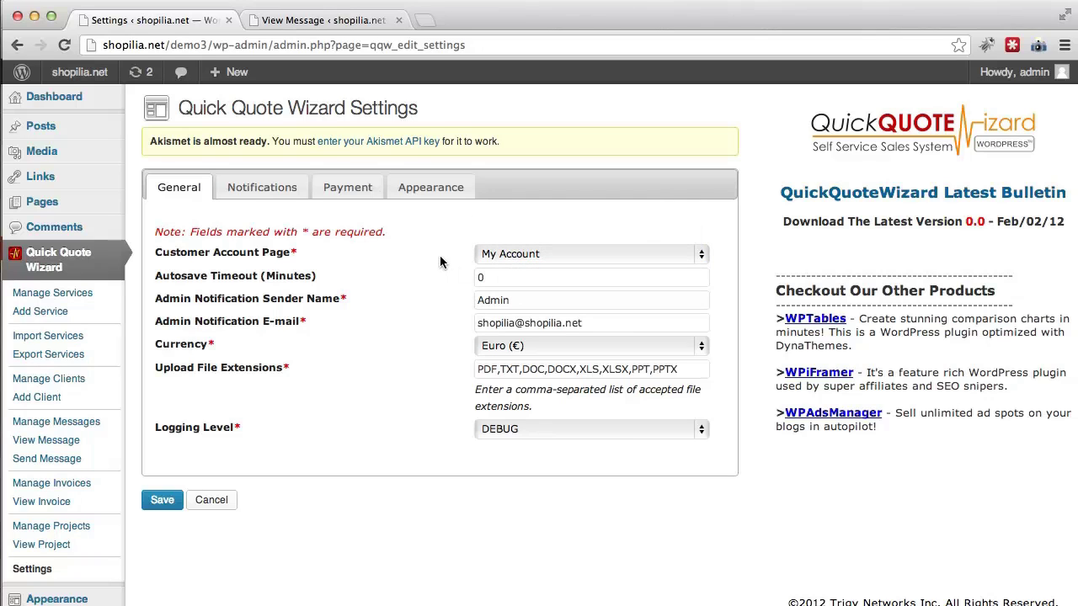
Look through the notification settings, including the available templates and the New registration template's fields
click(281, 189)
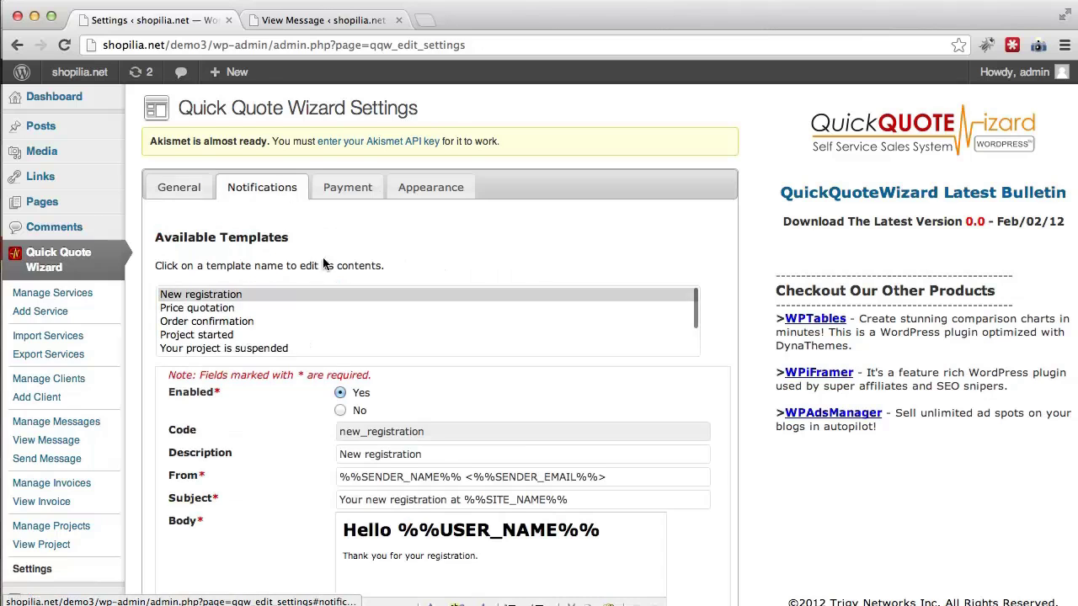
scroll(301, 280, down, 3)
scroll(301, 280, up, 3)
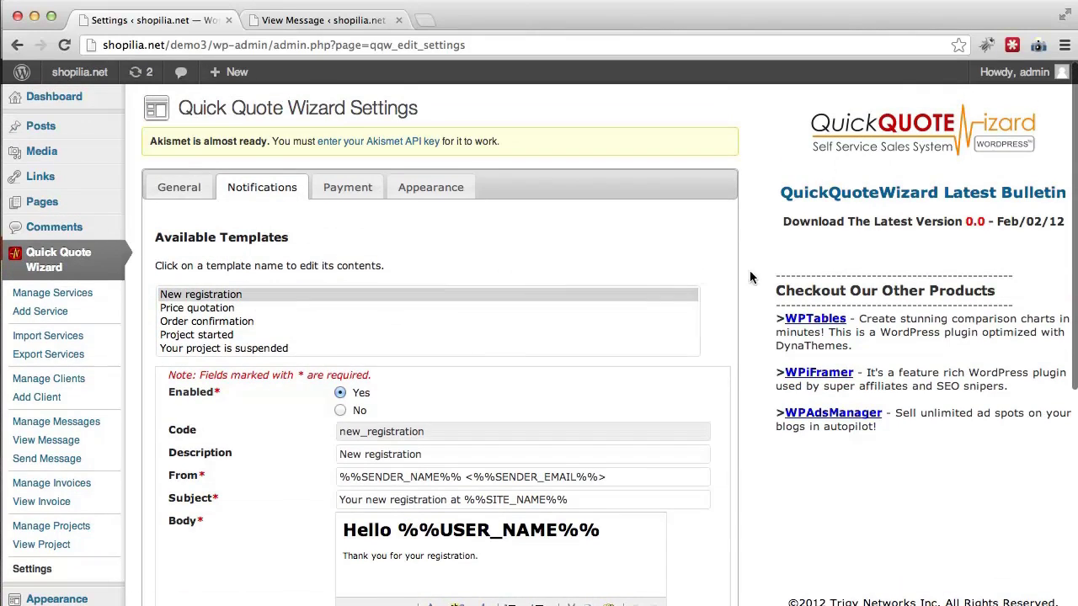
scroll(760, 284, down, 5)
scroll(760, 283, up, 5)
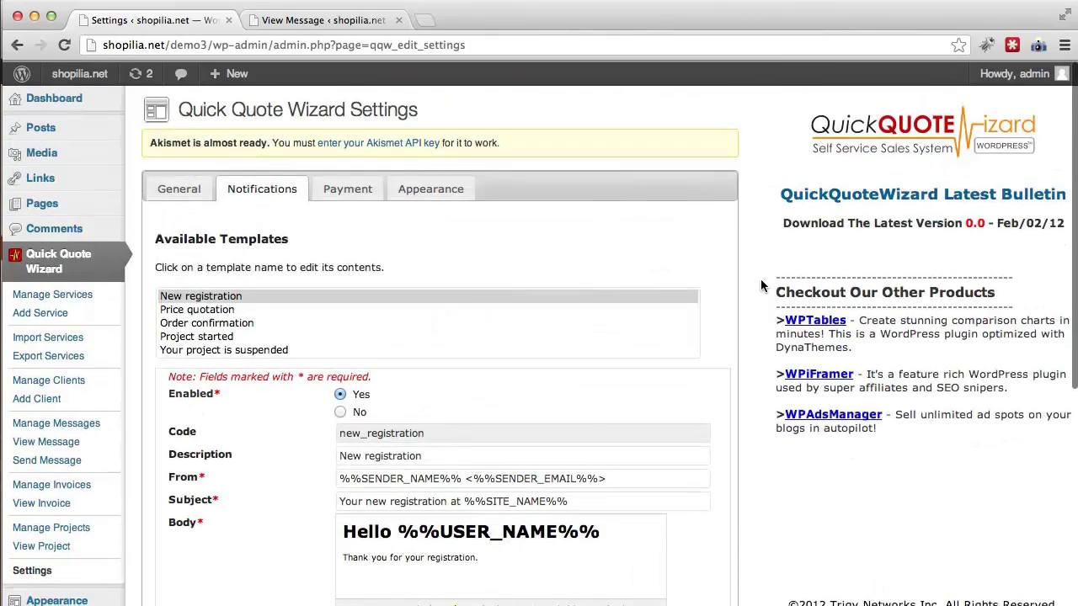
Examine the plugin's appearance settings, checking the Front End Look choices and the color picker without changing them
click(441, 188)
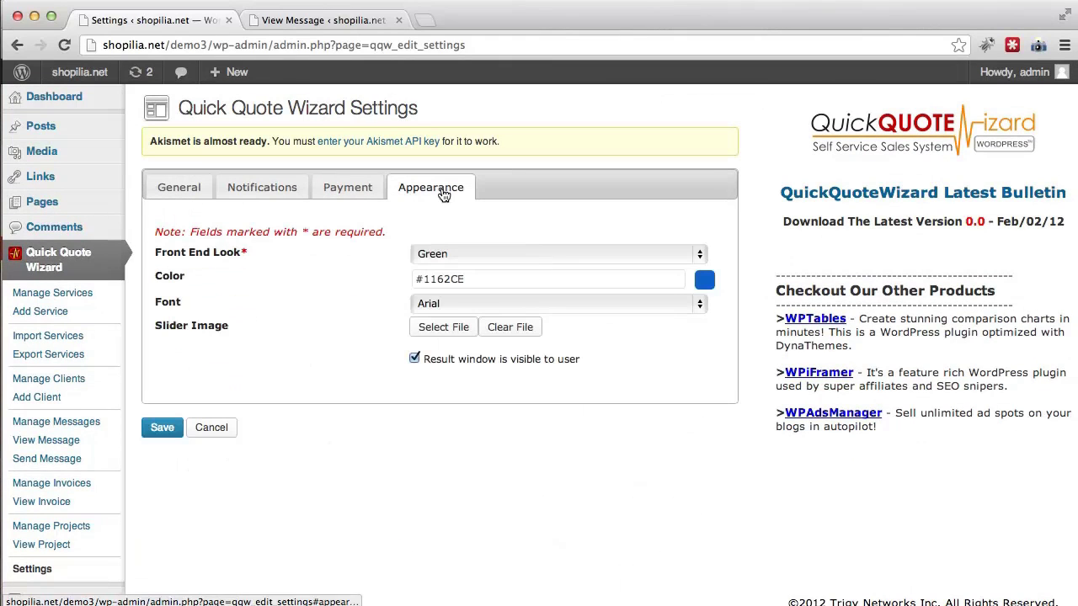
click(498, 249)
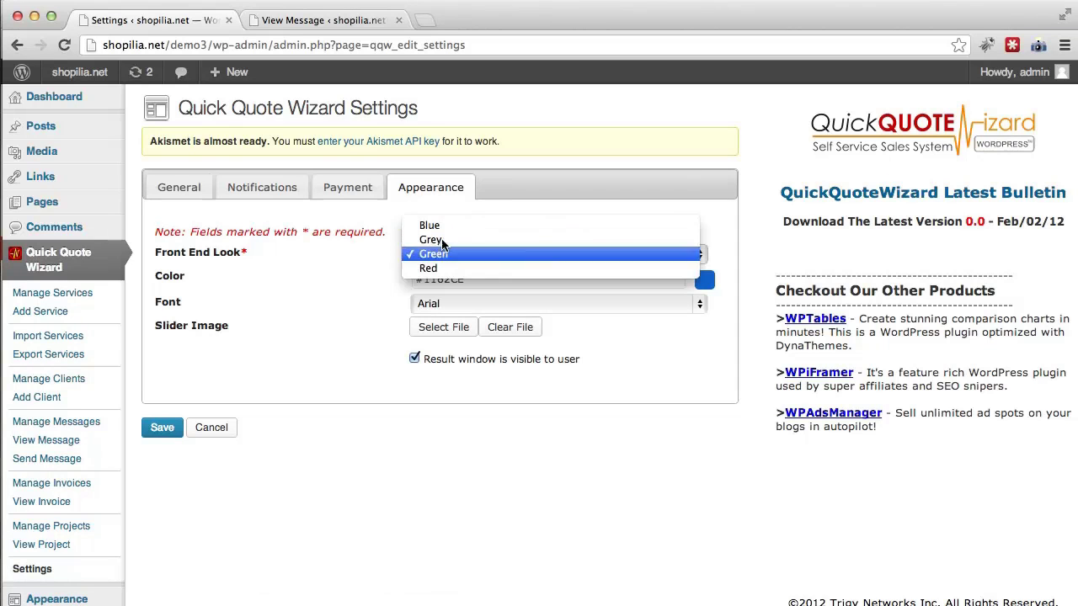
click(357, 289)
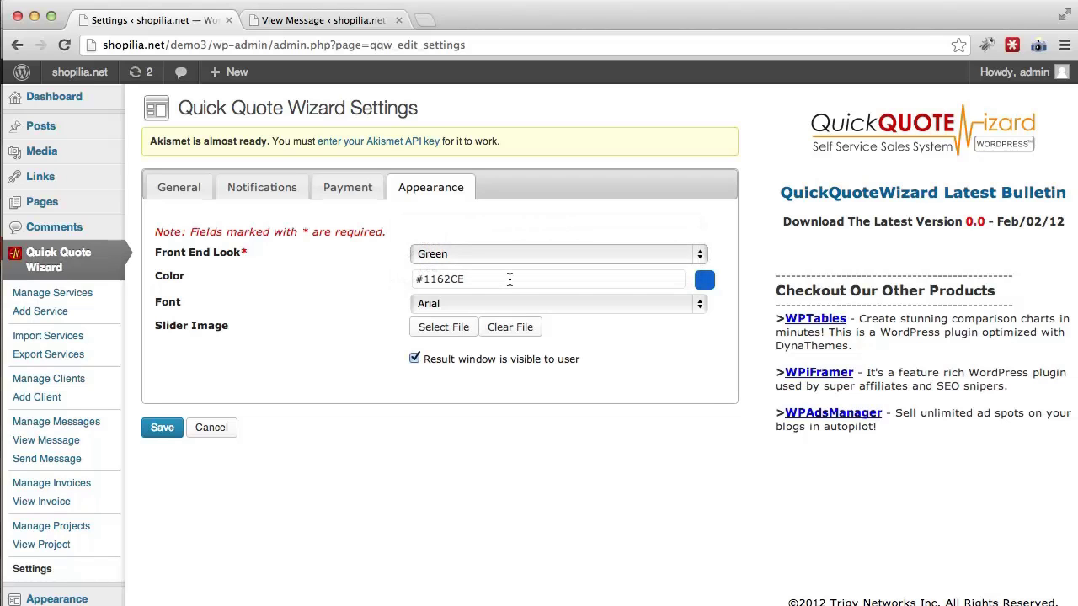
click(510, 279)
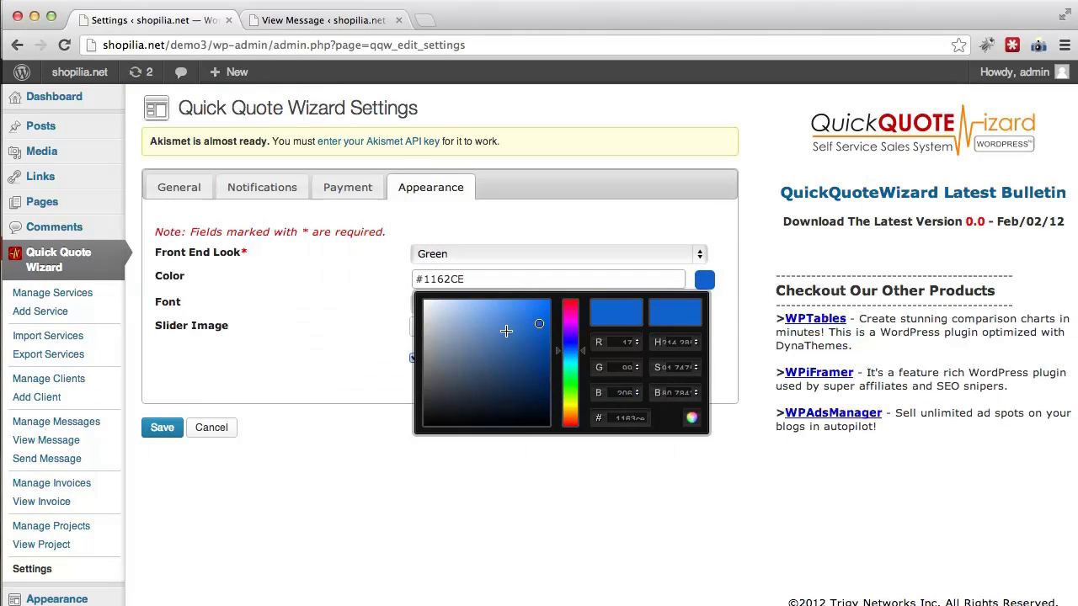
click(341, 326)
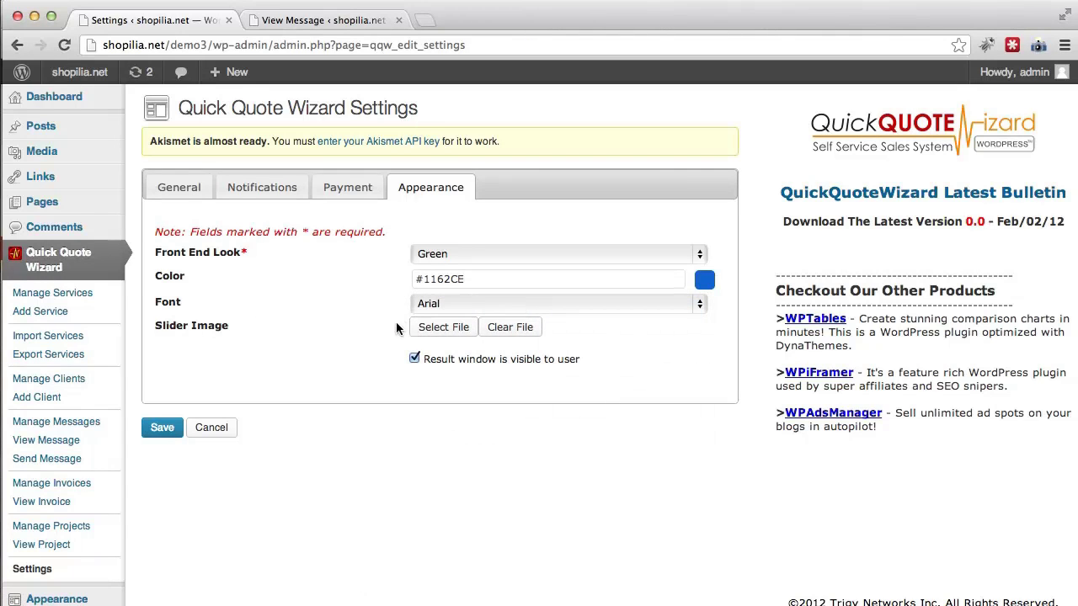
scroll(368, 354, down, 1)
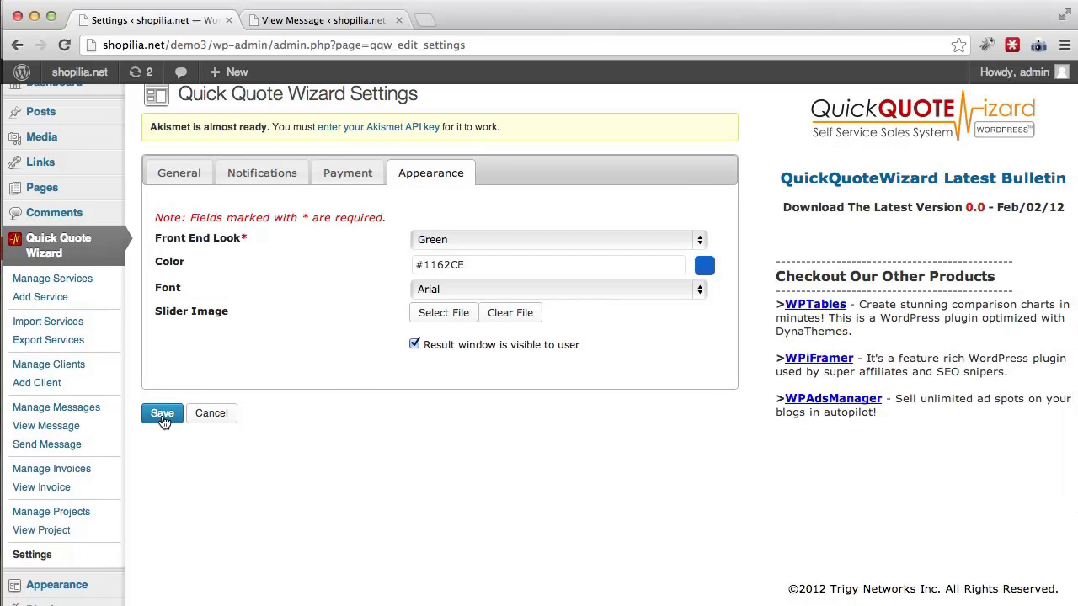
Open the SEO Services entry from the managed services for editing and show its tasks editor
click(85, 286)
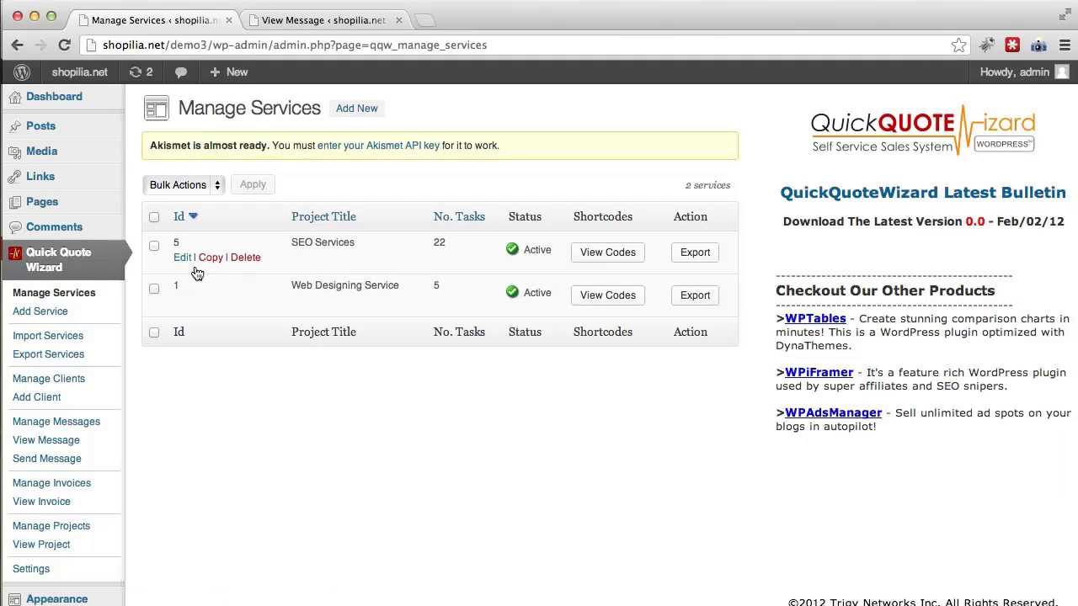
click(180, 260)
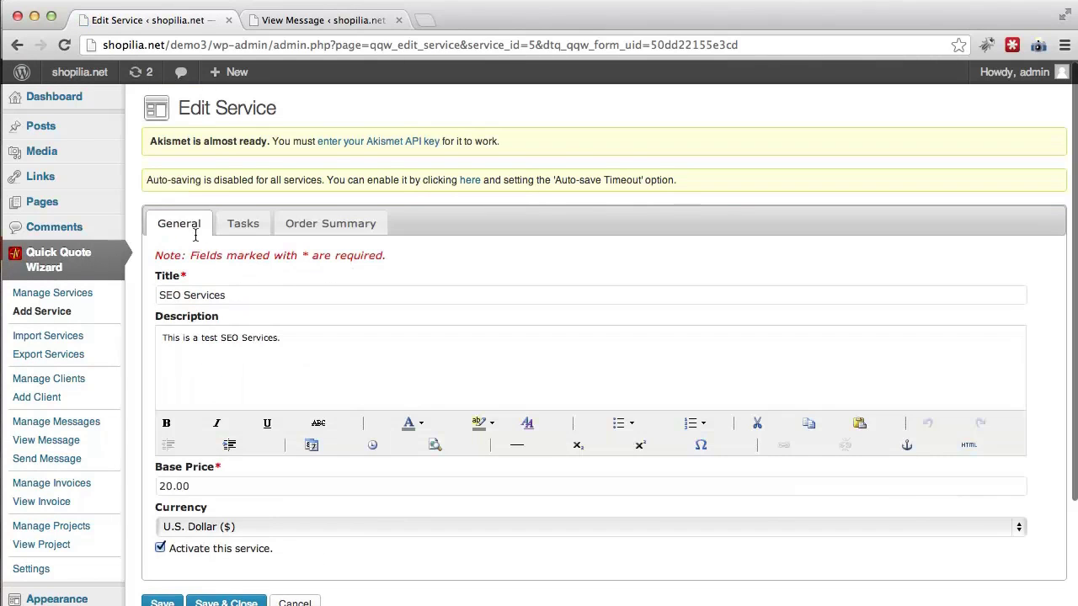
click(245, 224)
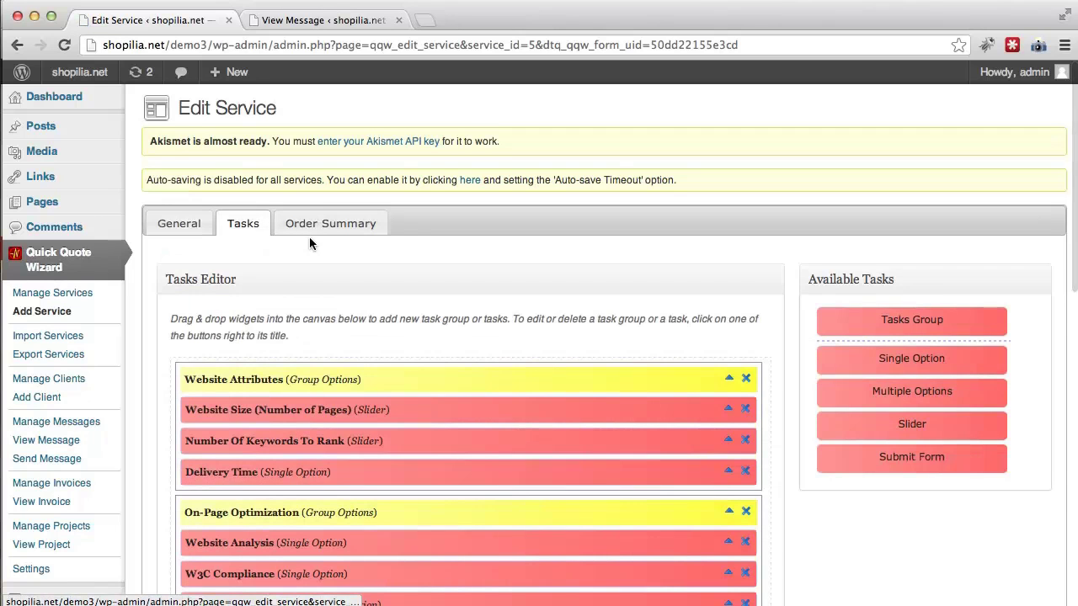
scroll(310, 249, down, 3)
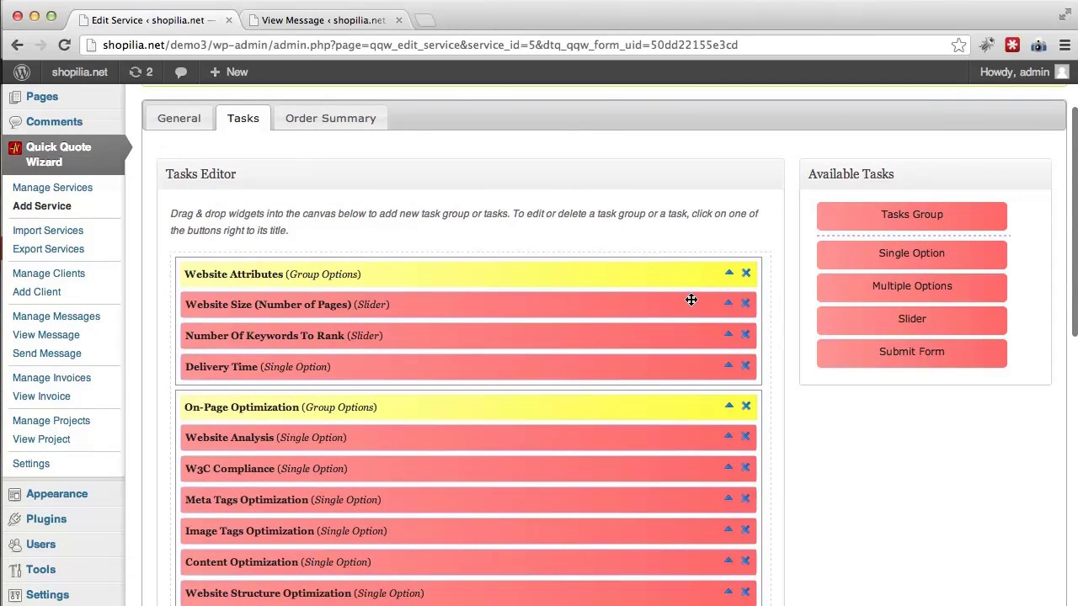
Inspect the Website Size (Number of Pages) task's settings and available task types, and collapse it again with Slider kept
click(728, 304)
scroll(578, 305, down, 1)
scroll(578, 298, down, 1)
click(544, 306)
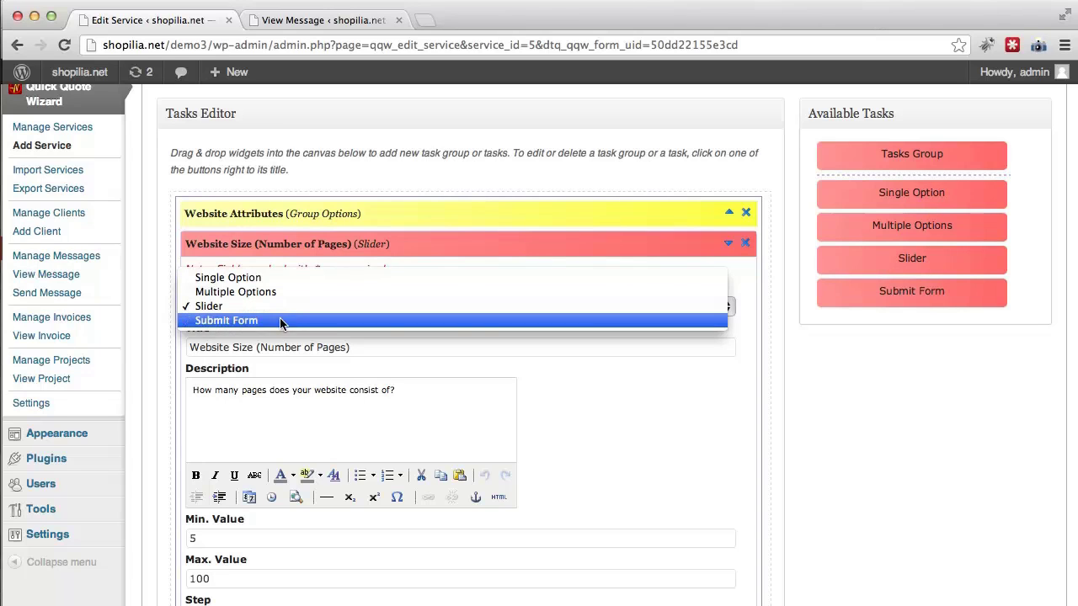
click(468, 360)
click(729, 243)
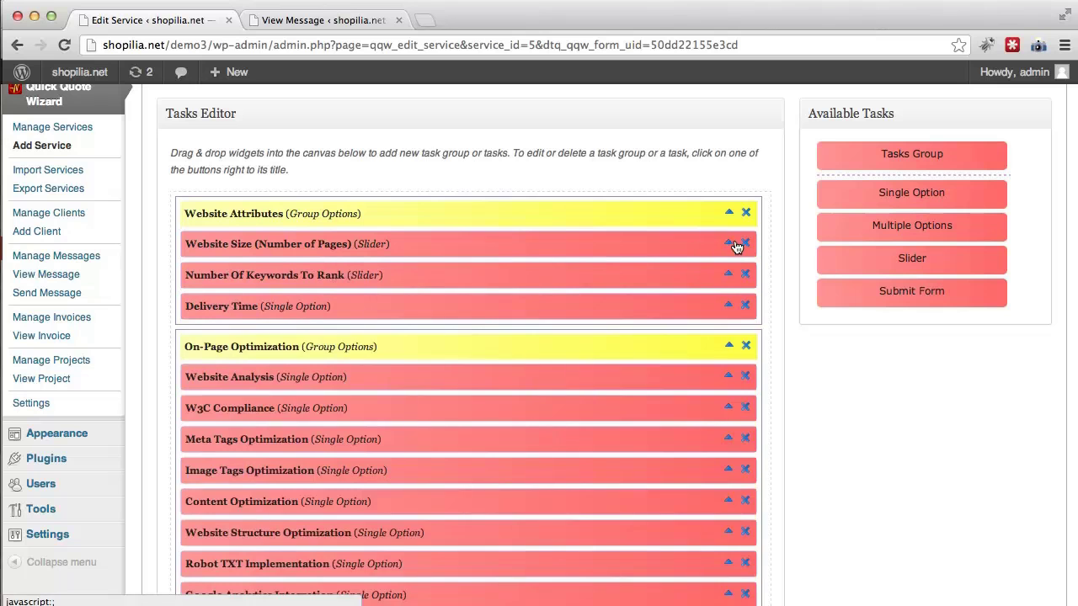
scroll(578, 254, down, 2)
scroll(539, 262, up, 5)
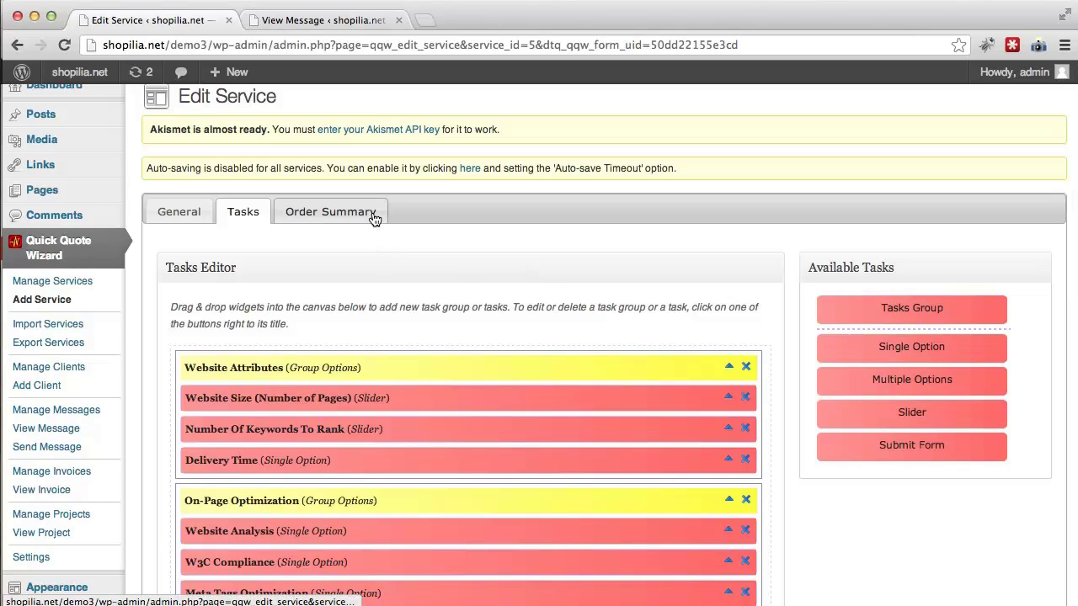
Review the SEO Services order summary editor, including its title, intro, notes and the grouped label and value fields
click(374, 216)
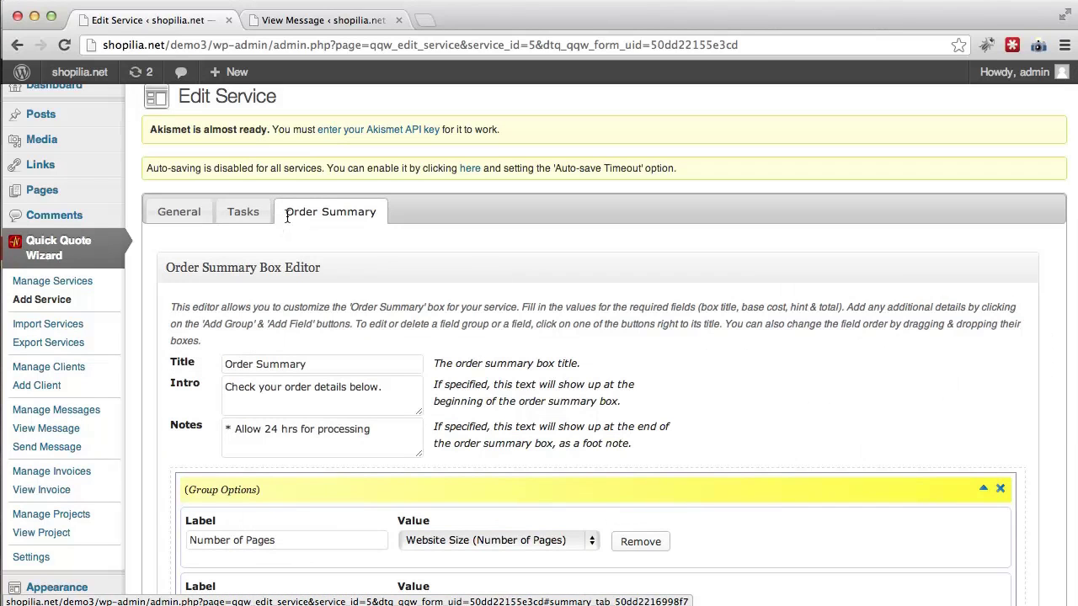
scroll(305, 214, down, 5)
scroll(290, 219, up, 1)
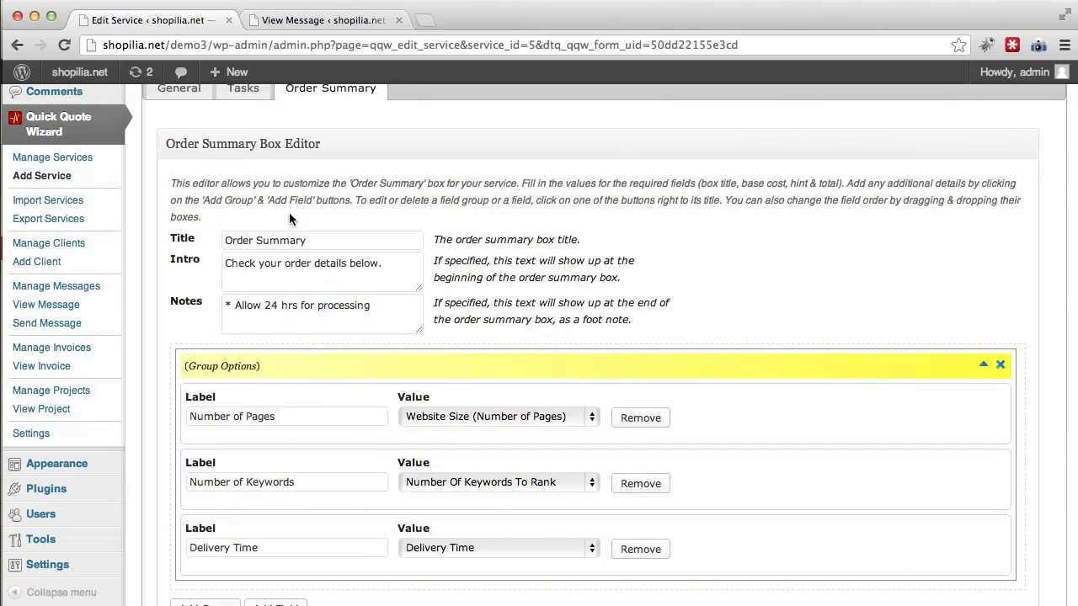
scroll(289, 212, down, 1)
scroll(211, 240, up, 3)
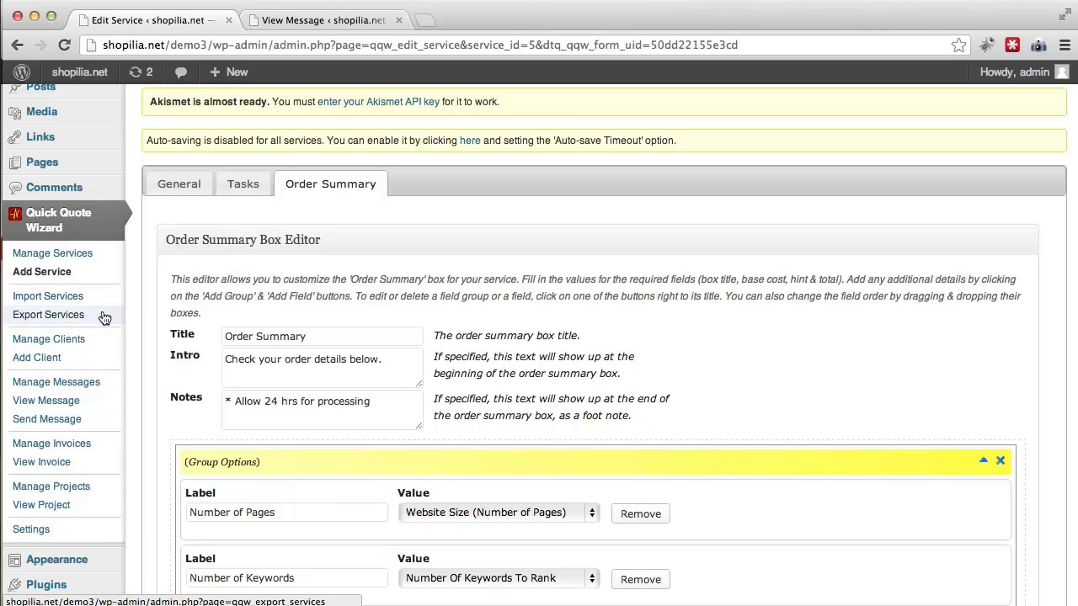
Review the plugin's client list with its name and e-mail filters, and look through the list of customer messages
click(98, 342)
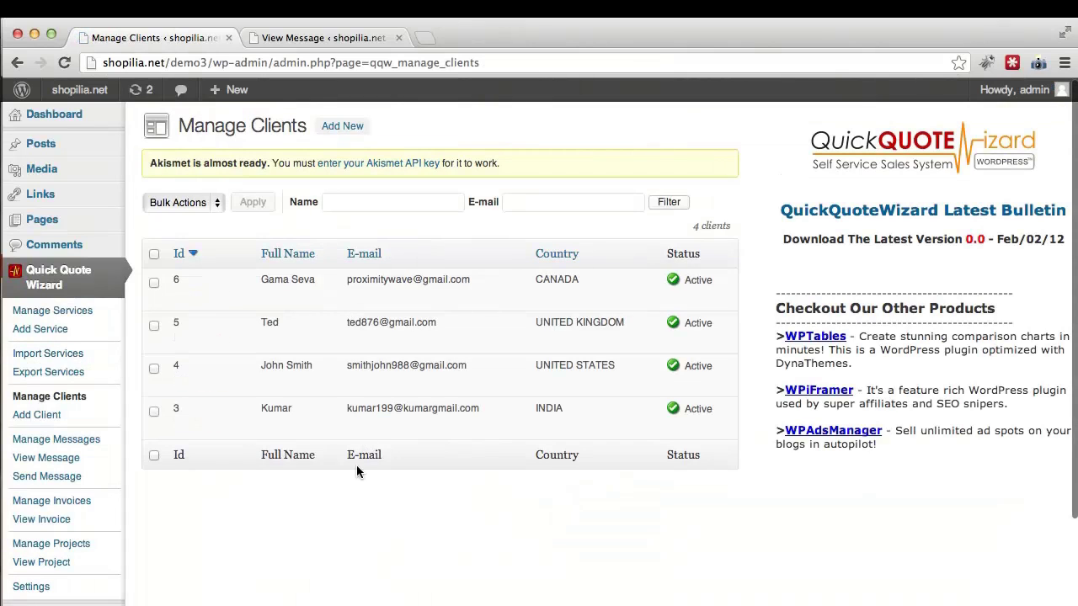
click(377, 197)
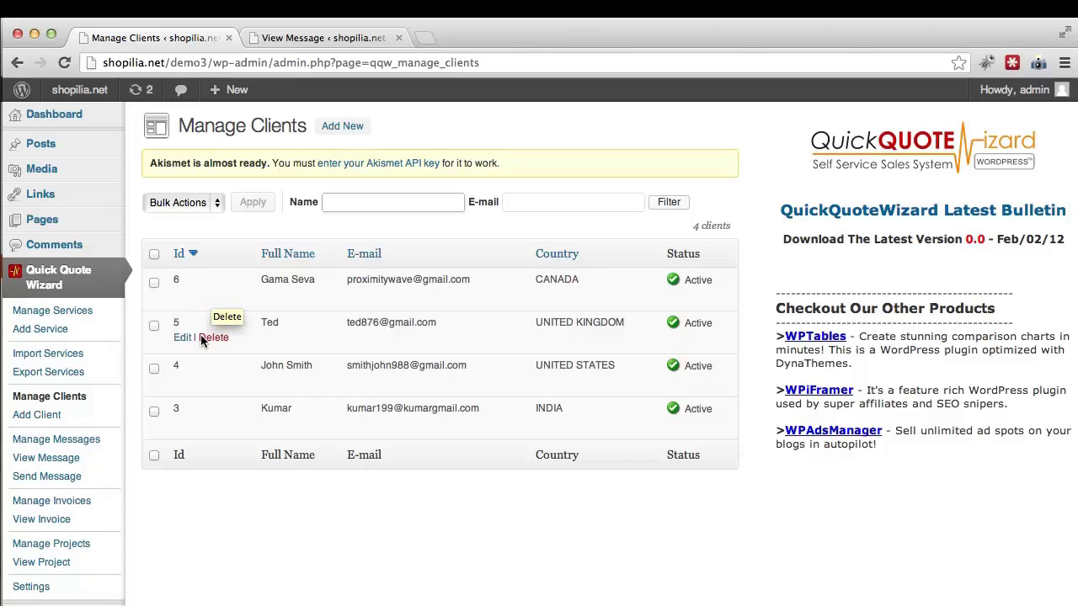
click(101, 443)
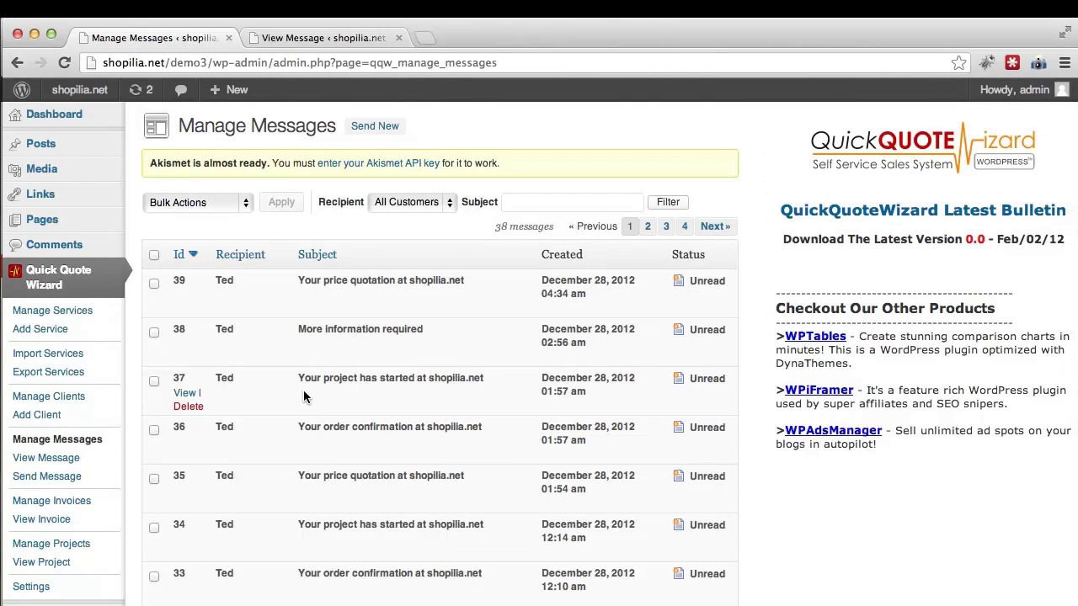
scroll(305, 397, down, 5)
scroll(305, 397, up, 4)
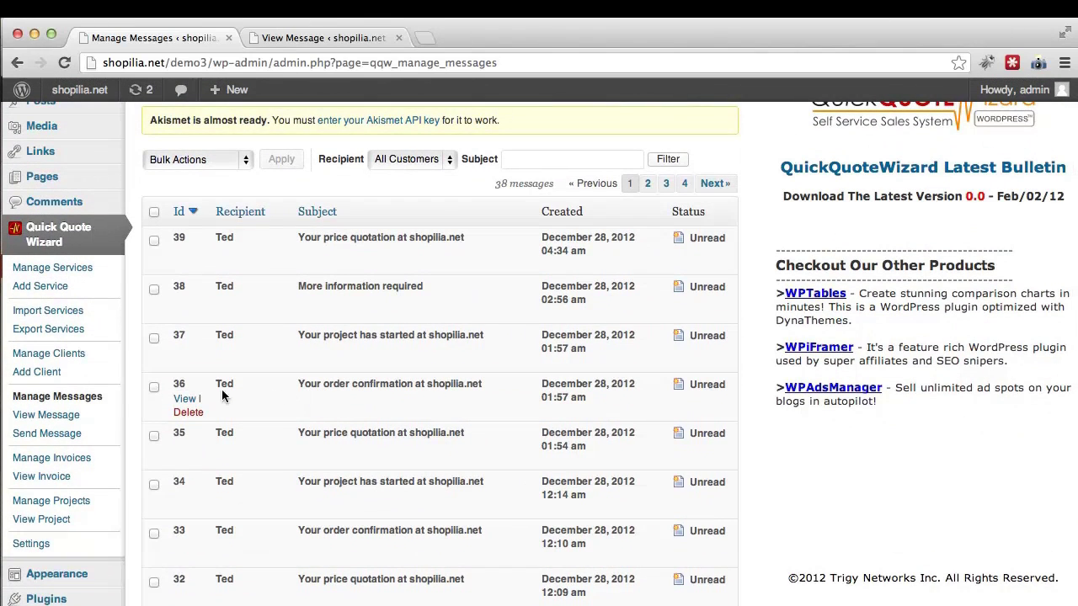
Open the form for sending a message and check its recipient choices, keeping All Customers
click(88, 437)
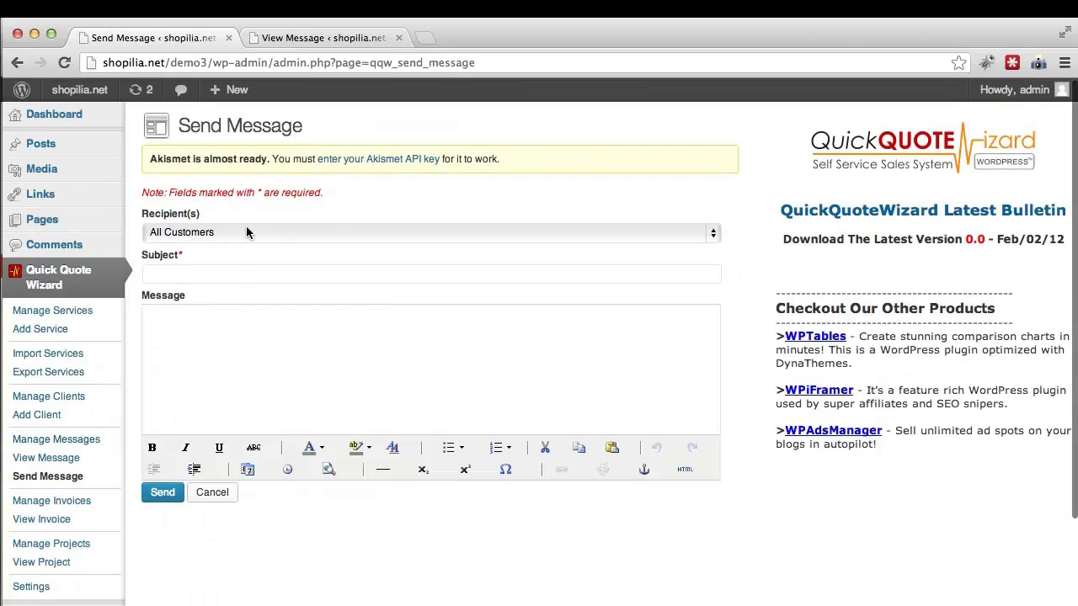
click(246, 226)
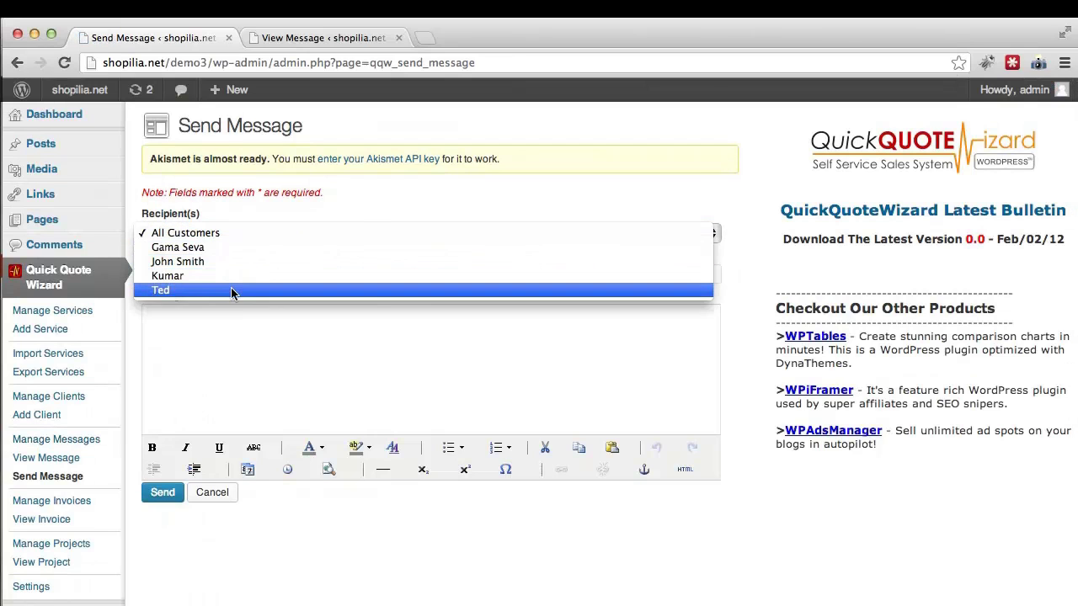
click(259, 328)
scroll(172, 442, down, 1)
Check the bulk actions for the first Web Designing Service invoice in the managed invoices without applying any, and view the invoice's details
click(89, 473)
scroll(202, 438, down, 2)
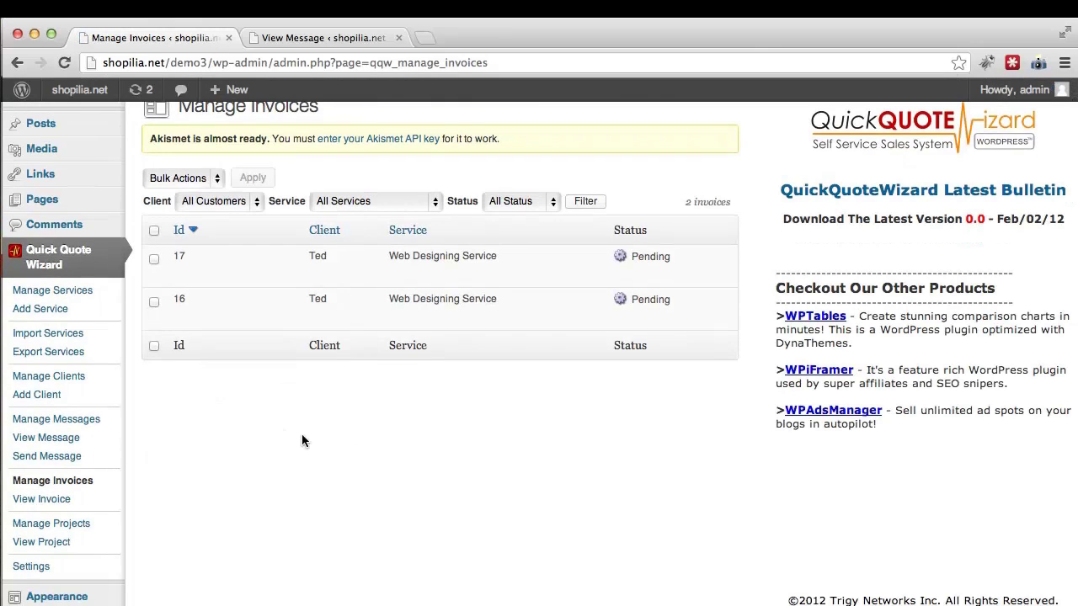
mouse_move(279, 269)
click(154, 258)
click(178, 178)
click(178, 178)
click(154, 258)
click(102, 499)
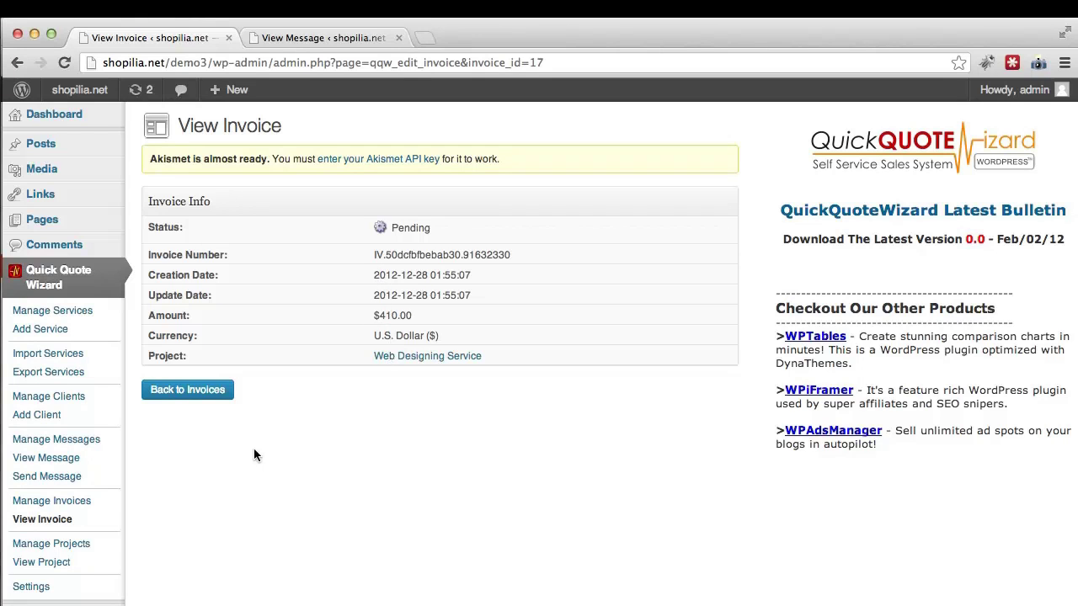
Select the SEO Services project in the managed projects and inspect the available bulk status actions without applying any
click(107, 544)
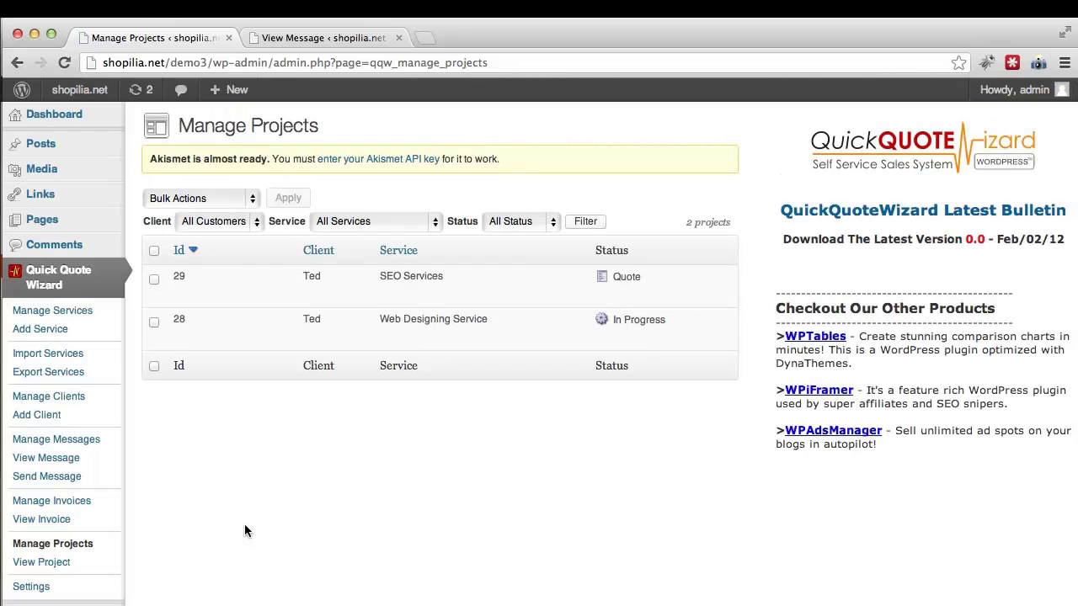
mouse_move(330, 279)
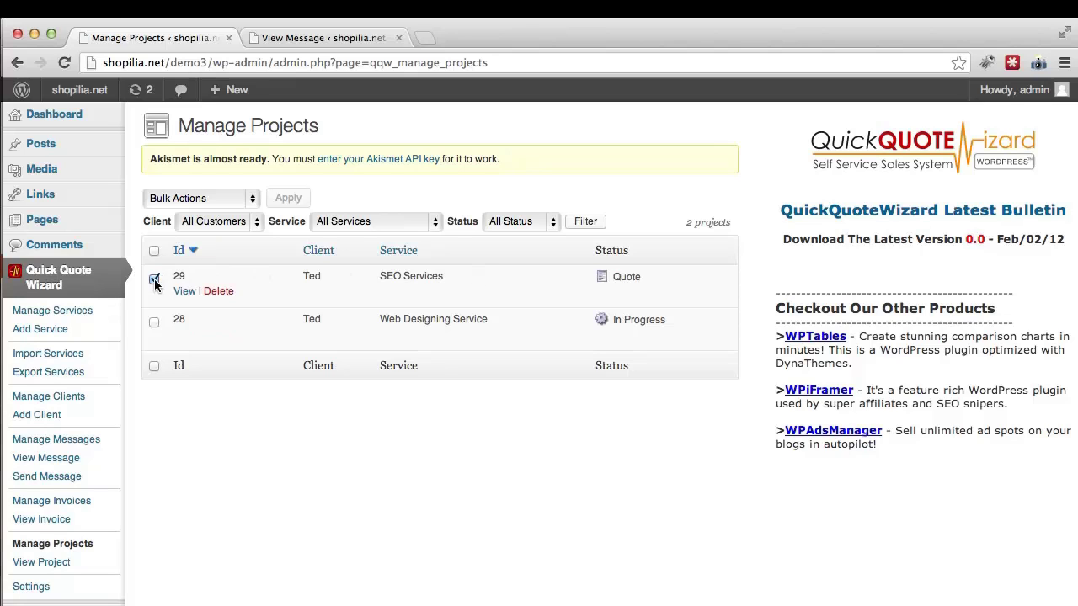
click(213, 197)
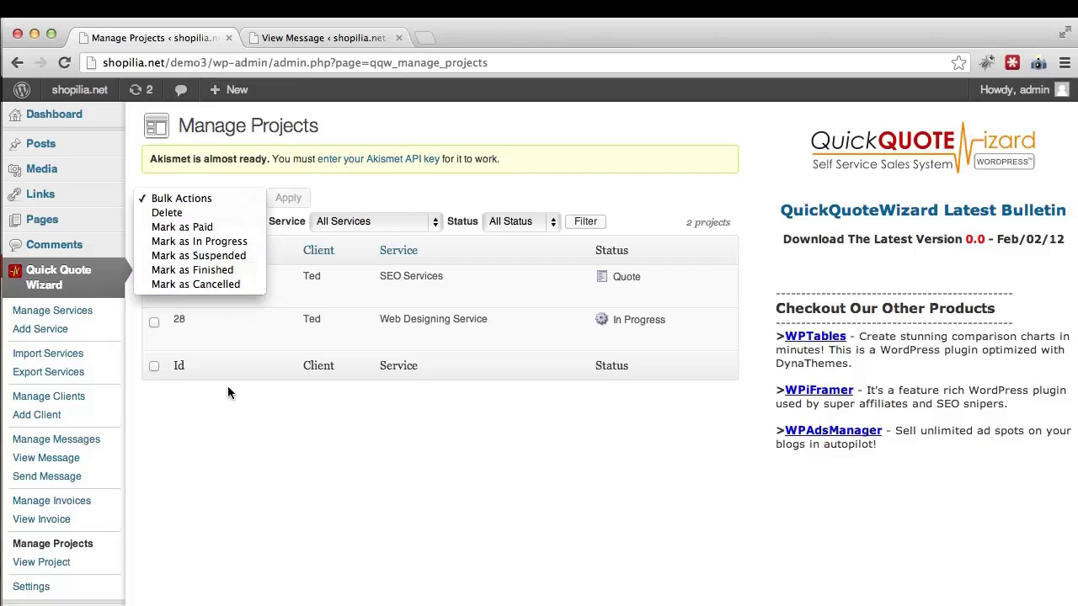
click(243, 429)
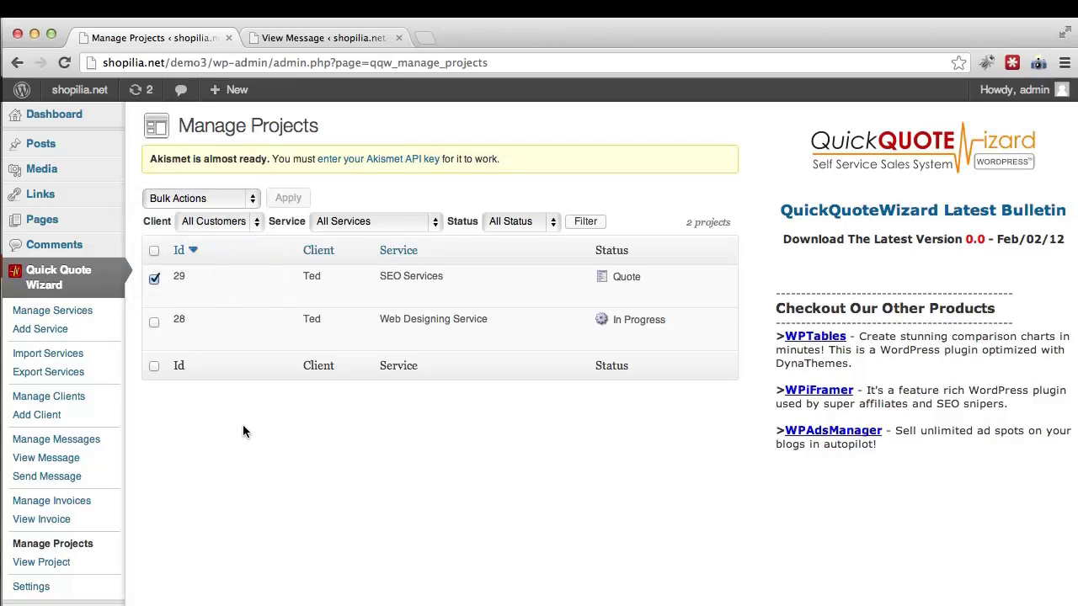